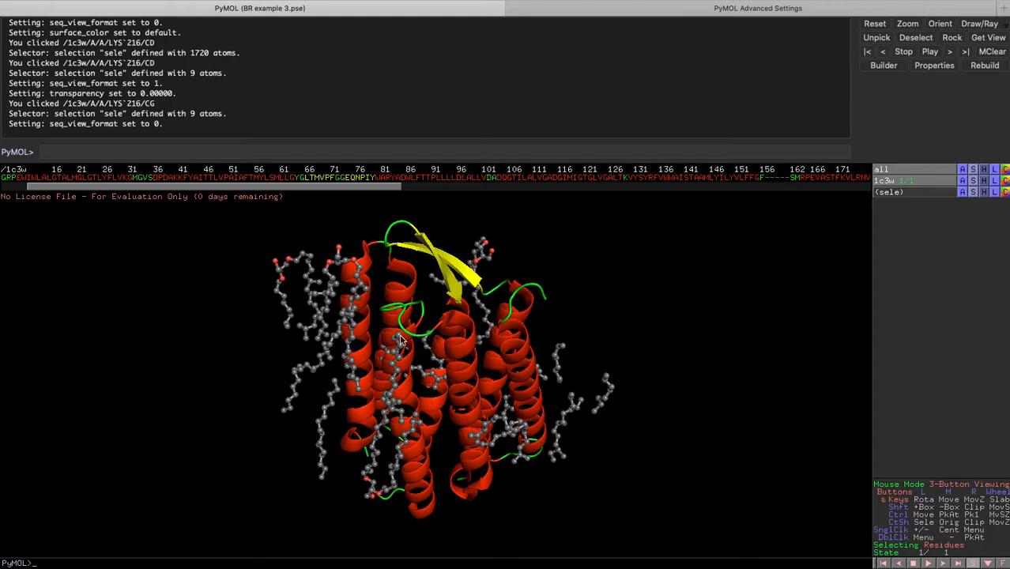
# Select all the lipid molecules in the sequence viewer and hide everything for them.
pyautogui.moveTo(463, 381); pyautogui.dragTo(355, 248)
pyautogui.moveTo(304, 361); pyautogui.dragTo(442, 368)
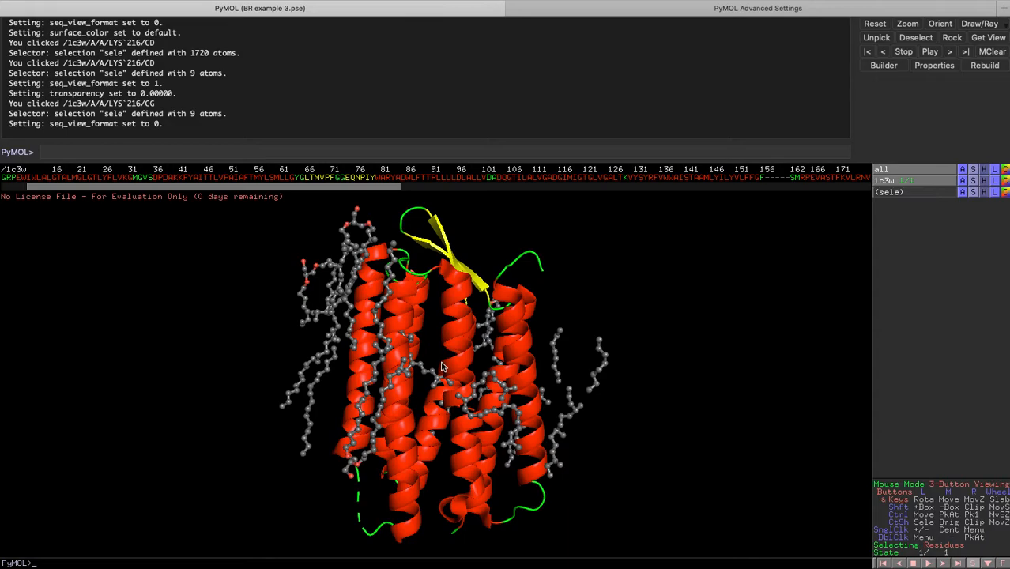
pyautogui.moveTo(483, 287); pyautogui.dragTo(547, 321)
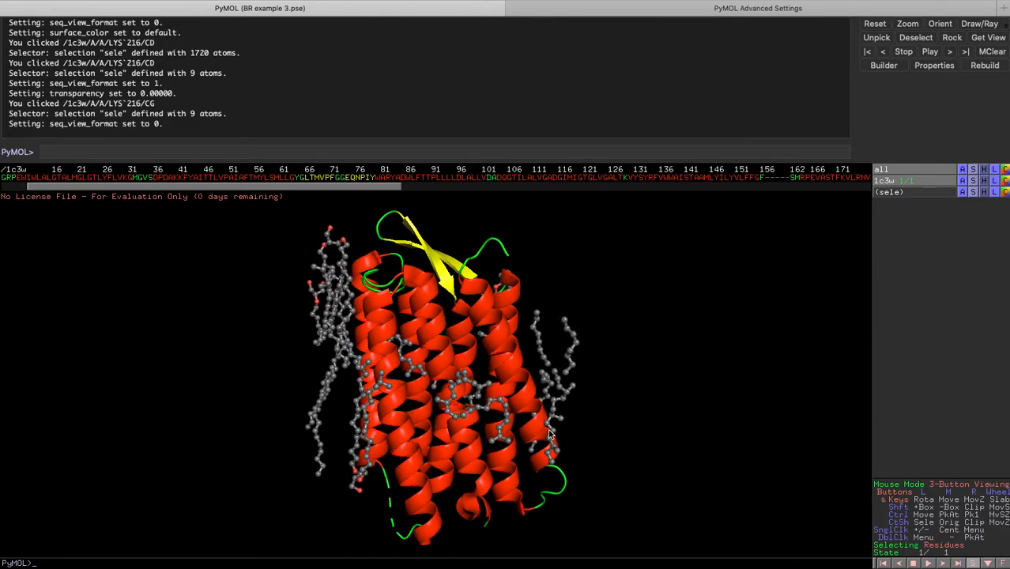
pyautogui.moveTo(322, 385); pyautogui.dragTo(374, 376)
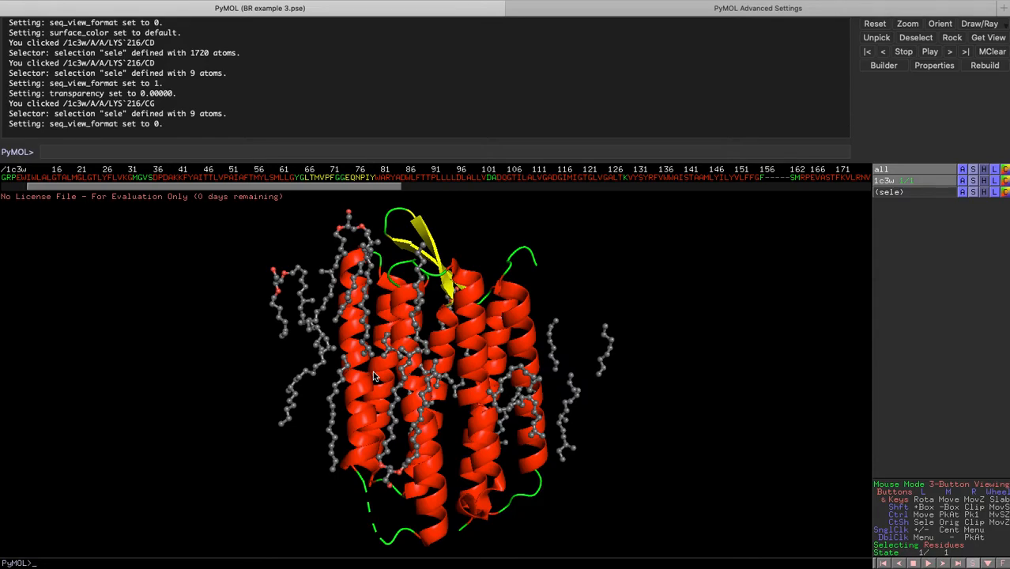
pyautogui.moveTo(374, 373); pyautogui.dragTo(355, 361)
pyautogui.moveTo(303, 186); pyautogui.dragTo(719, 196)
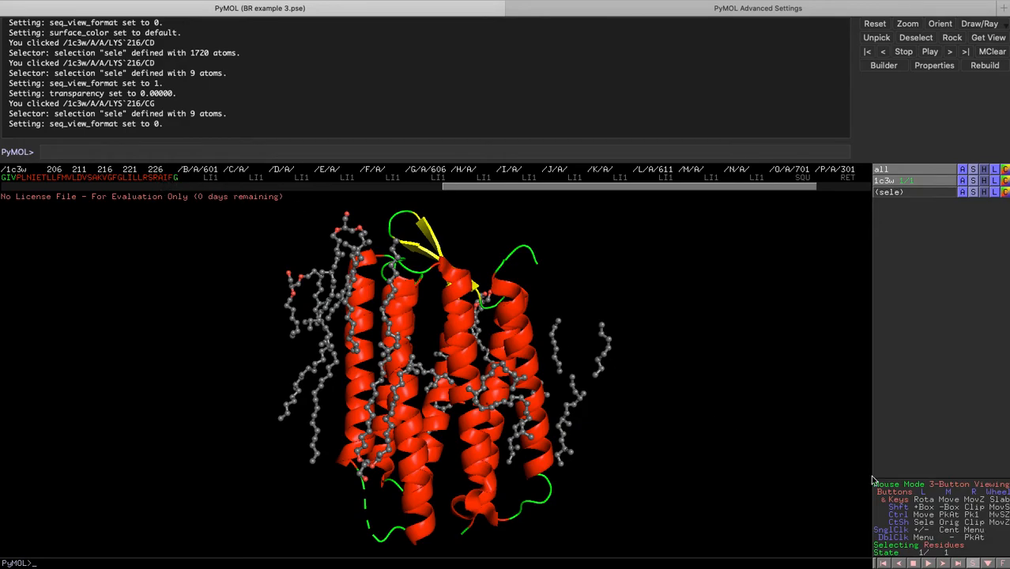
pyautogui.moveTo(211, 179); pyautogui.dragTo(789, 180)
pyautogui.rightClick(801, 179)
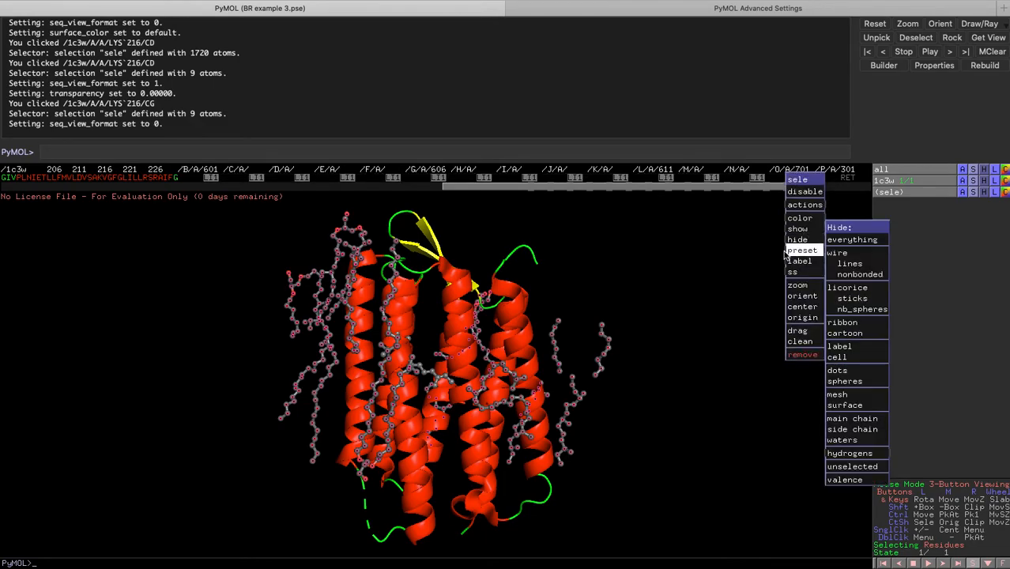
pyautogui.click(850, 241)
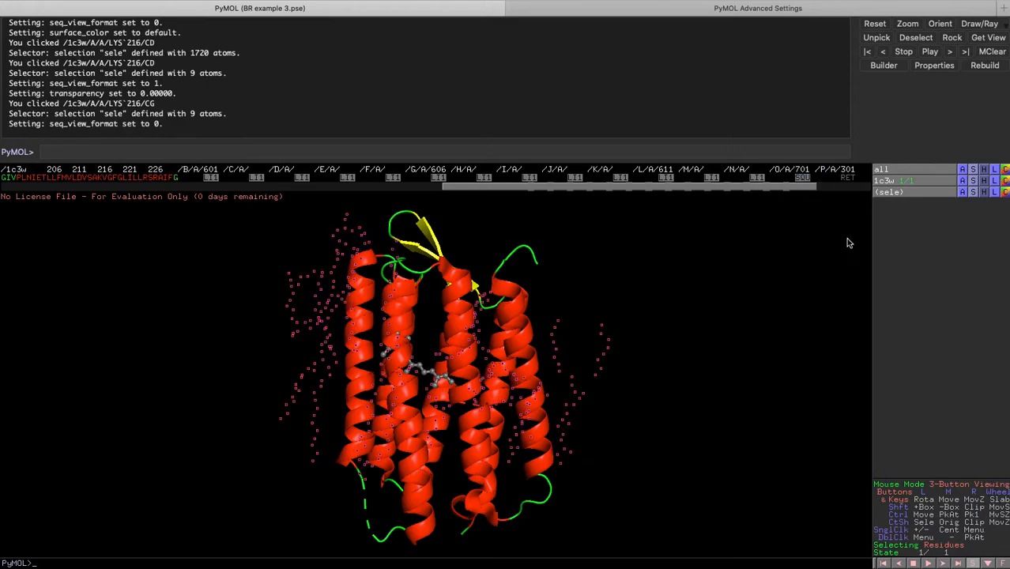
# Clear the current atom selection.
pyautogui.click(546, 413)
pyautogui.click(615, 412)
pyautogui.moveTo(613, 409); pyautogui.dragTo(510, 357)
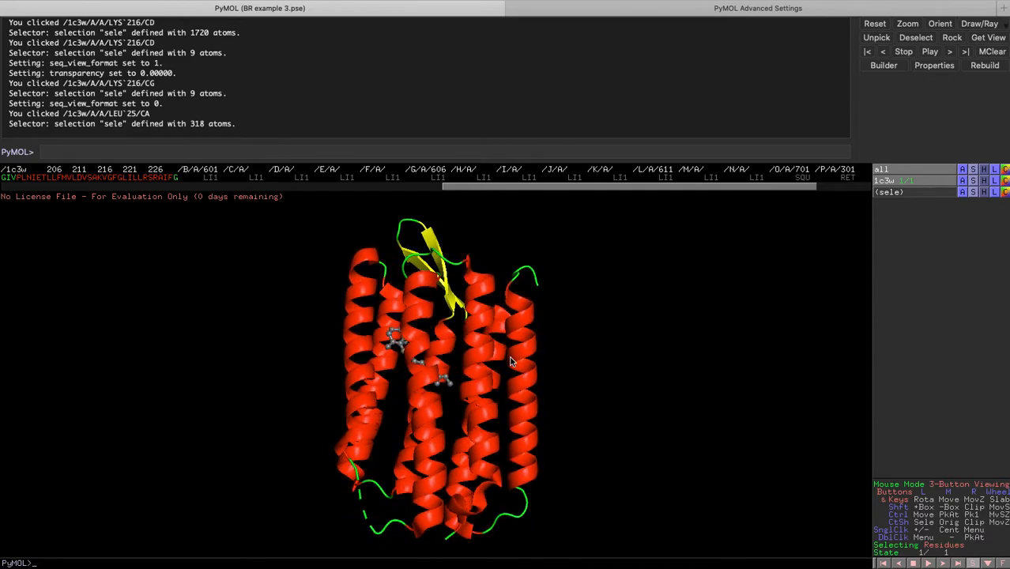
pyautogui.moveTo(419, 366); pyautogui.dragTo(410, 409)
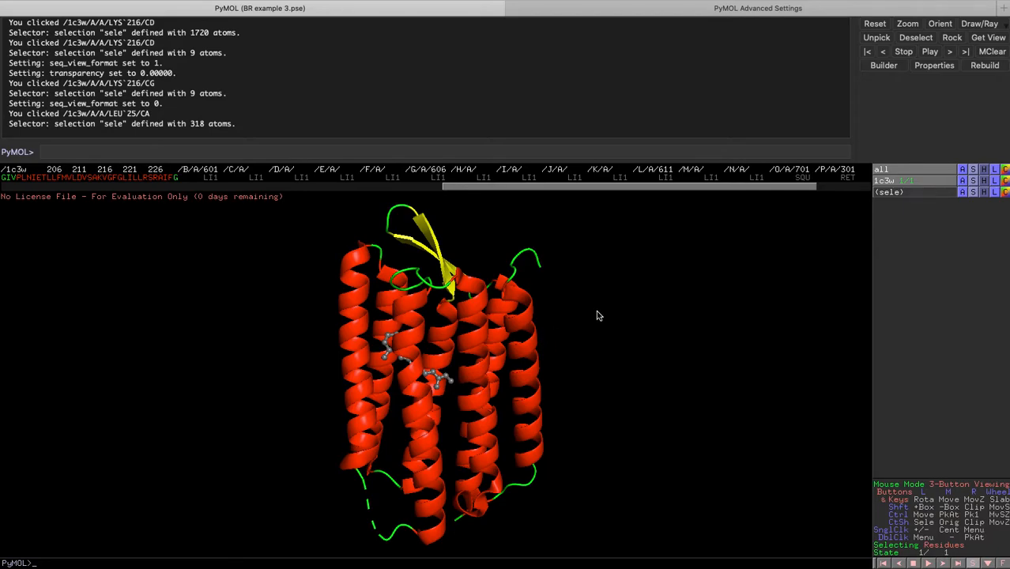
# Switch to the browser to read the bacteriorhodopsin structure abstract, then return to PyMOL.
pyautogui.hotkey('ctrl', 'Right')
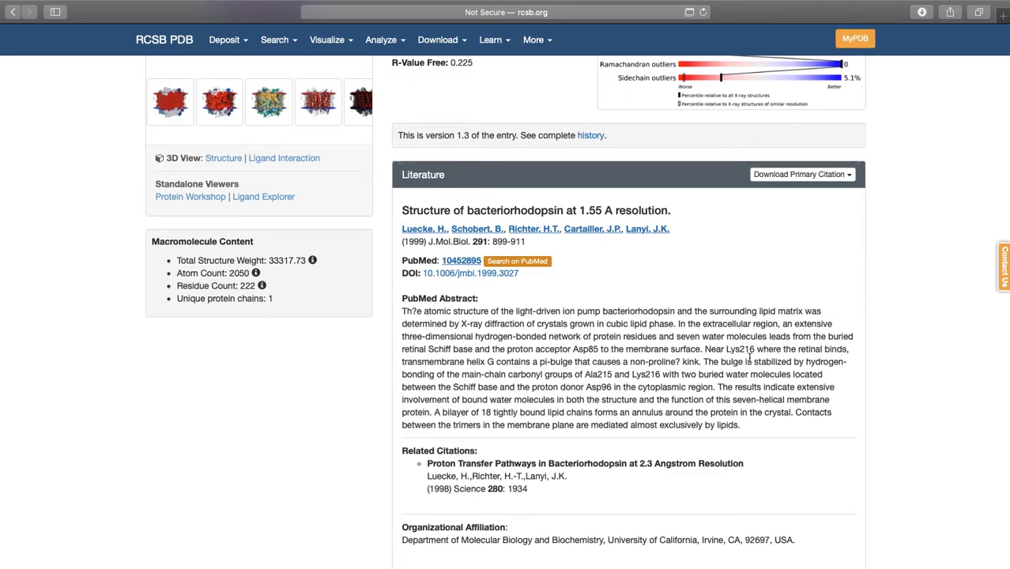
pyautogui.hotkey('ctrl', 'Left')
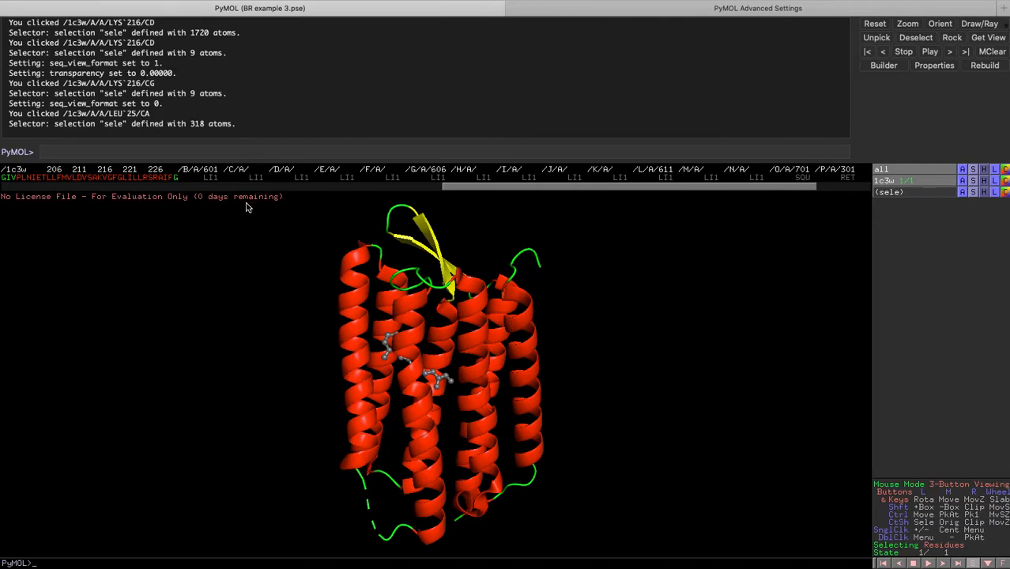
# Set the sequence mode to display residue names instead of one-letter codes.
pyautogui.moveTo(485, 188); pyautogui.dragTo(345, 197)
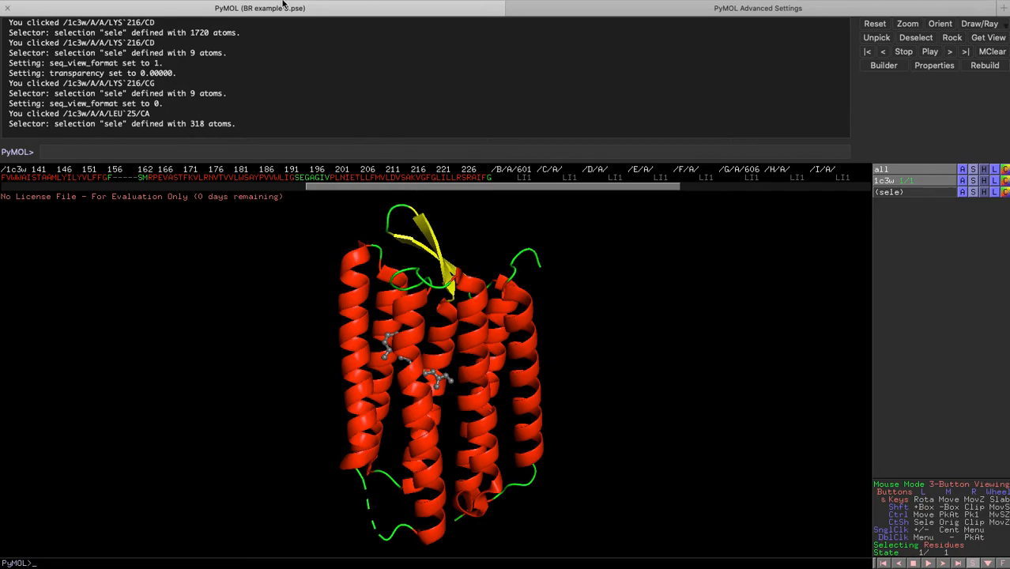
pyautogui.moveTo(283, 4)
pyautogui.click(212, 7)
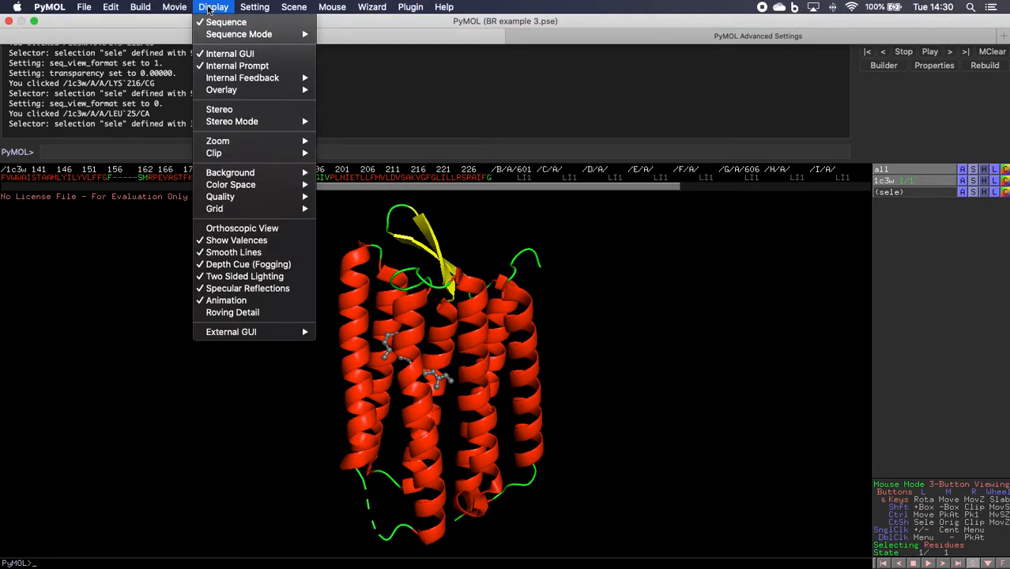
pyautogui.moveTo(261, 34)
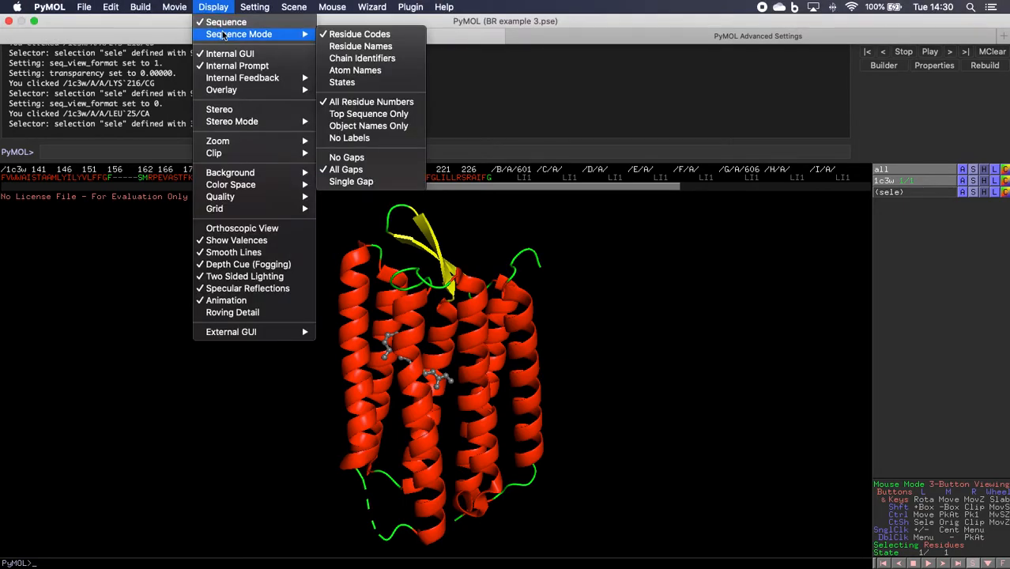
pyautogui.click(360, 47)
# Select residue LYS 216 in the sequence viewer.
pyautogui.moveTo(189, 191); pyautogui.dragTo(671, 187)
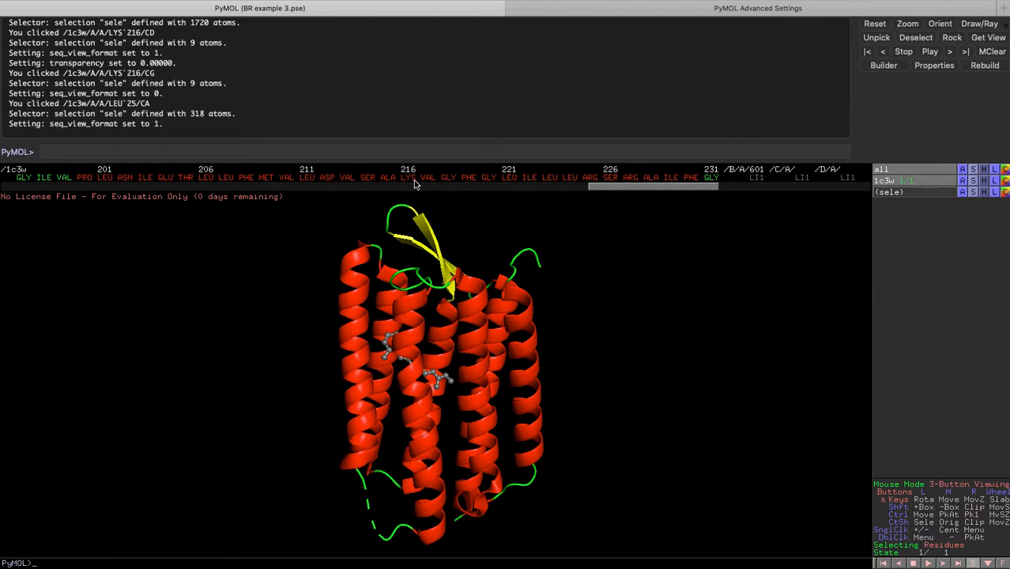
pyautogui.scroll(-1, 408, 182)
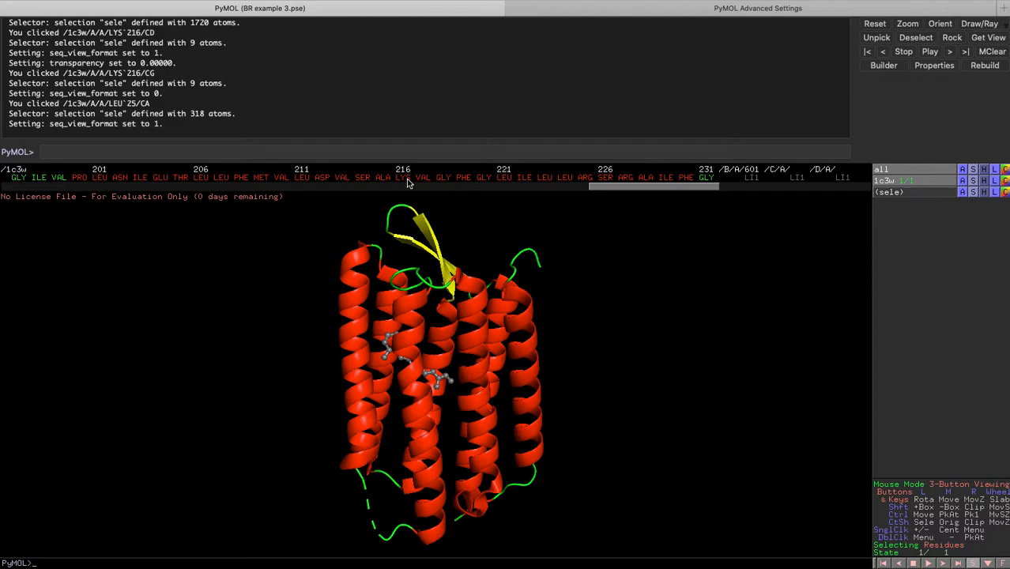
pyautogui.scroll(1, 407, 181)
pyautogui.click(405, 180)
pyautogui.scroll(-1, 402, 181)
# Show the selected Lys 216 as sticks.
pyautogui.moveTo(475, 408); pyautogui.dragTo(430, 489)
pyautogui.moveTo(551, 369); pyautogui.dragTo(543, 546, button='right')
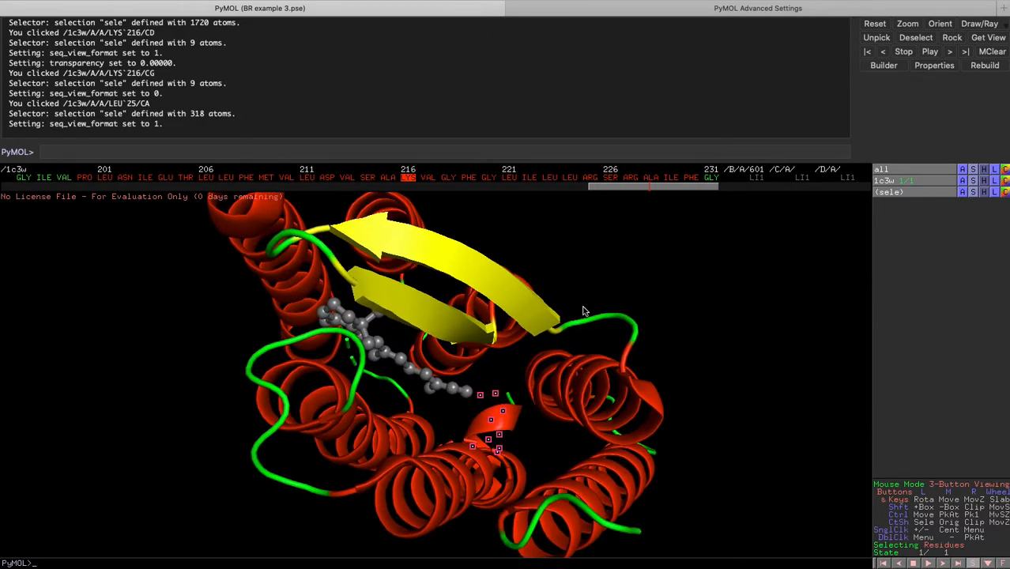
pyautogui.rightClick(404, 178)
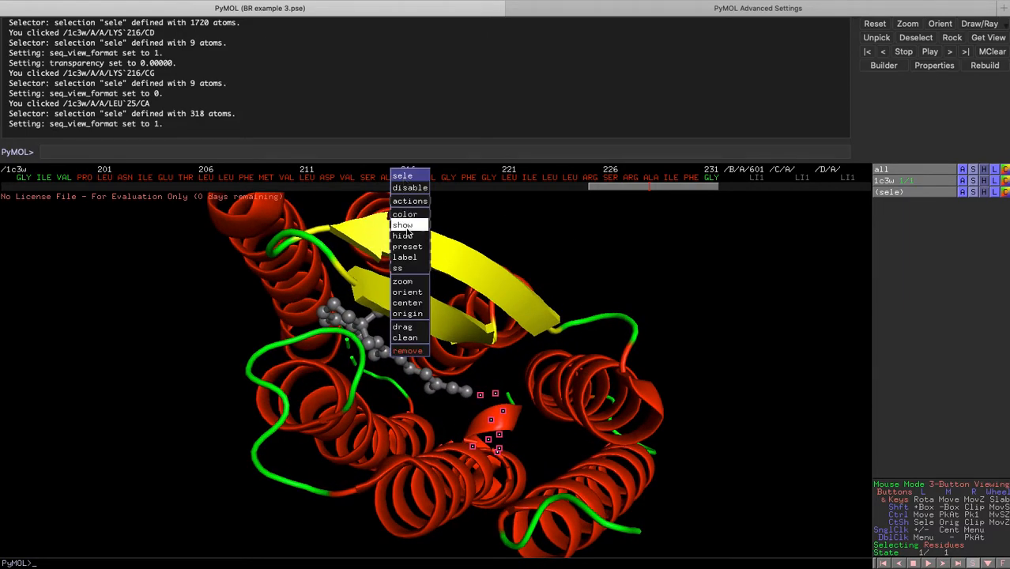
pyautogui.moveTo(402, 225)
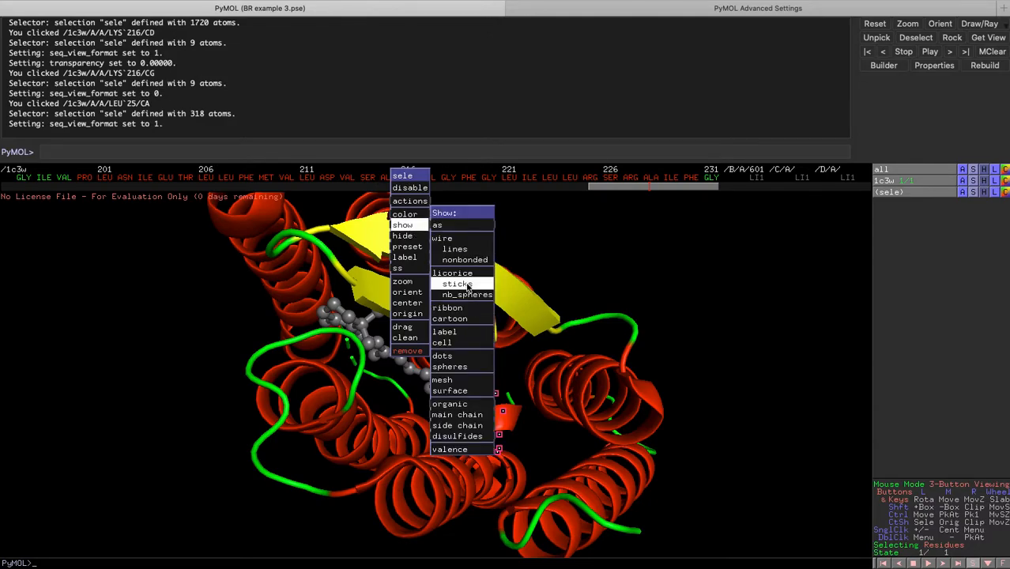
pyautogui.click(465, 283)
# Show the selected Lys 216 as spheres.
pyautogui.rightClick(410, 180)
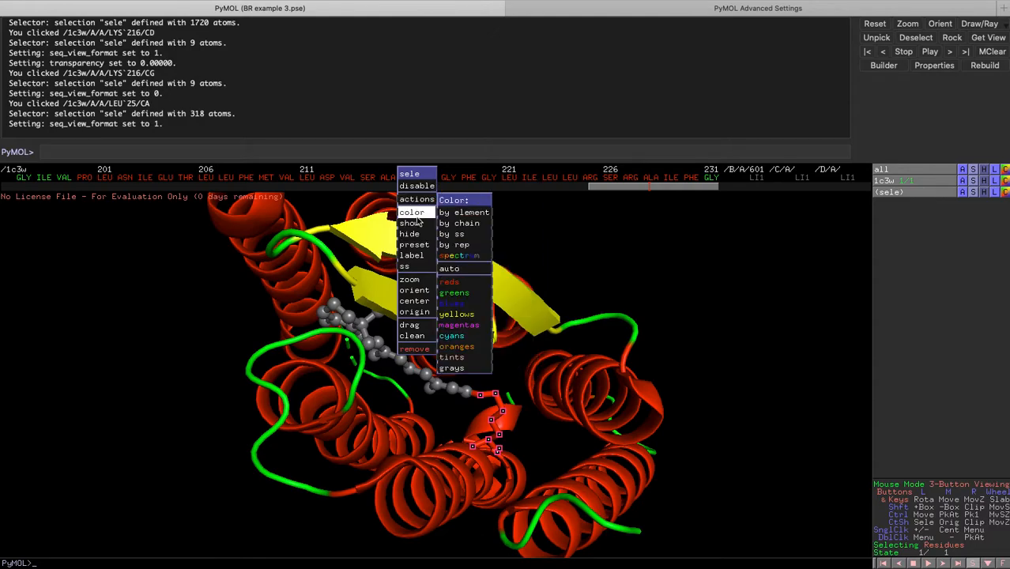
pyautogui.moveTo(410, 224)
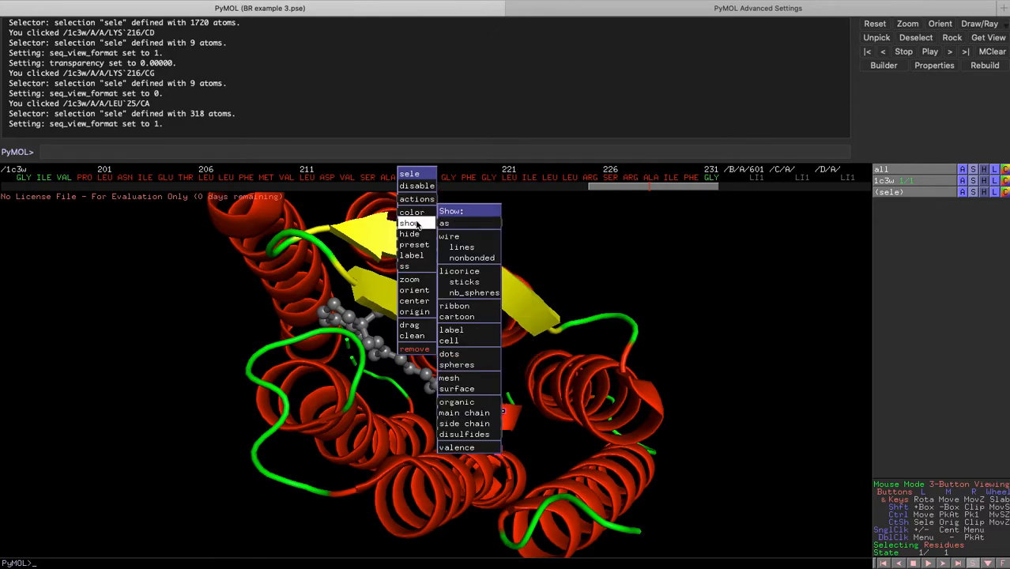
pyautogui.click(466, 365)
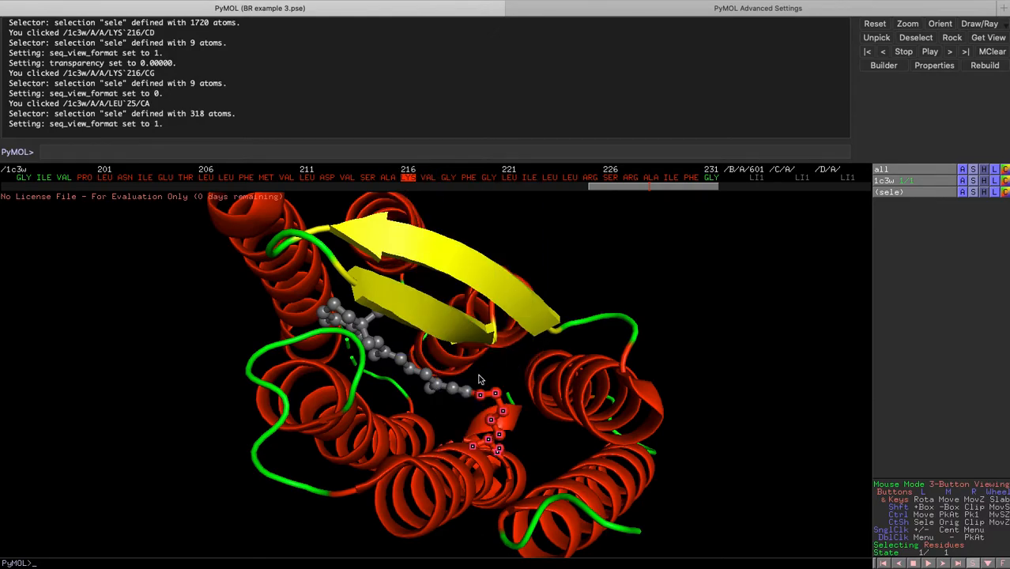
# Reselect Lys 216 by picking one of its atoms and color it by element.
pyautogui.click(204, 387)
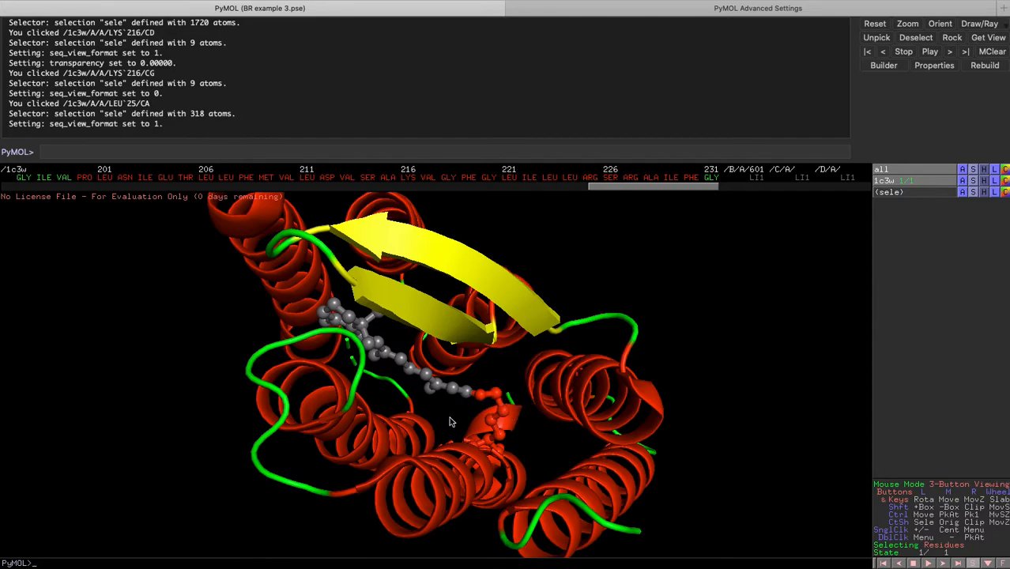
pyautogui.rightClick(498, 395)
pyautogui.click(670, 292)
pyautogui.click(496, 392)
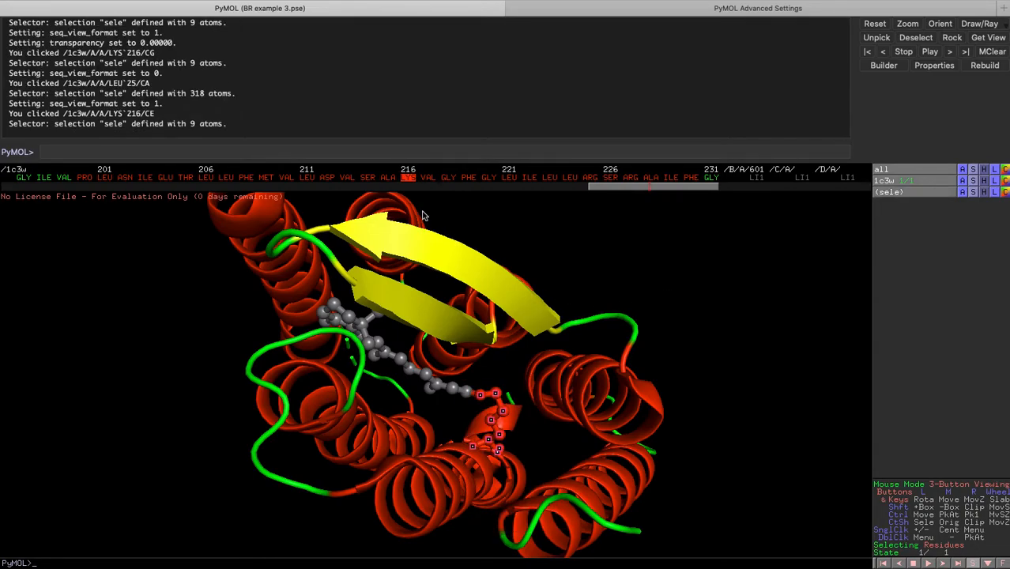
pyautogui.rightClick(495, 391)
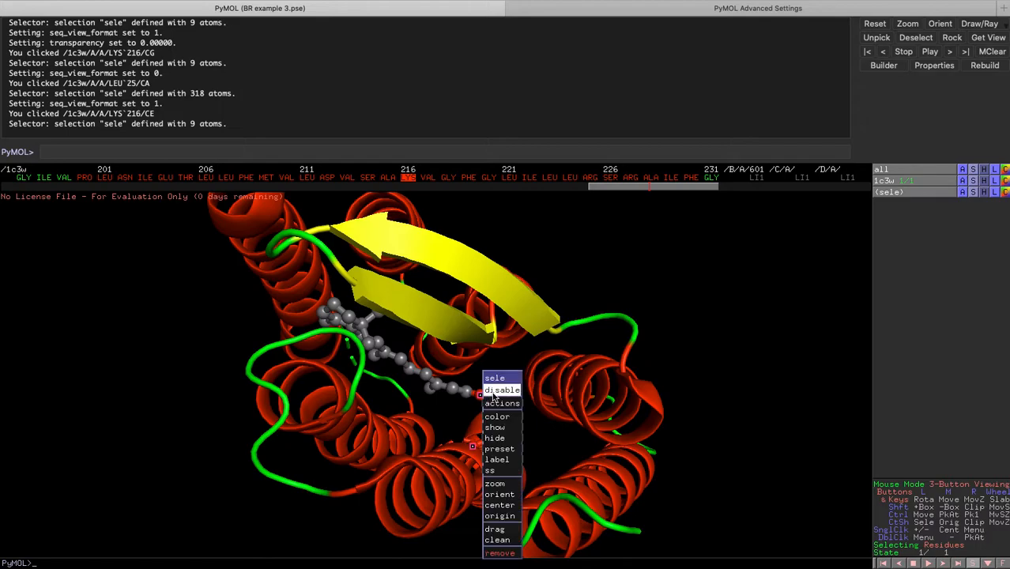
pyautogui.moveTo(498, 419)
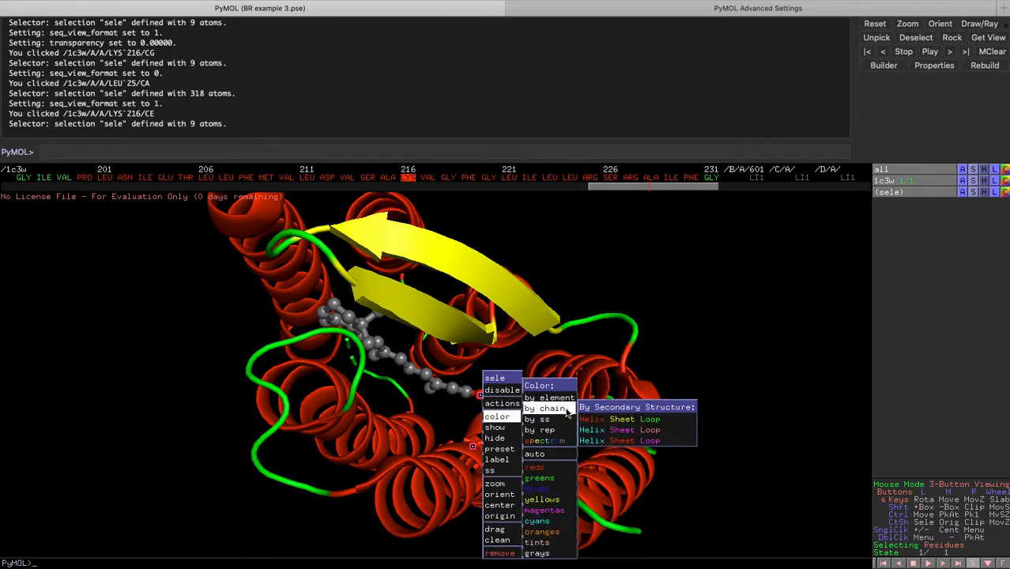
pyautogui.moveTo(567, 401)
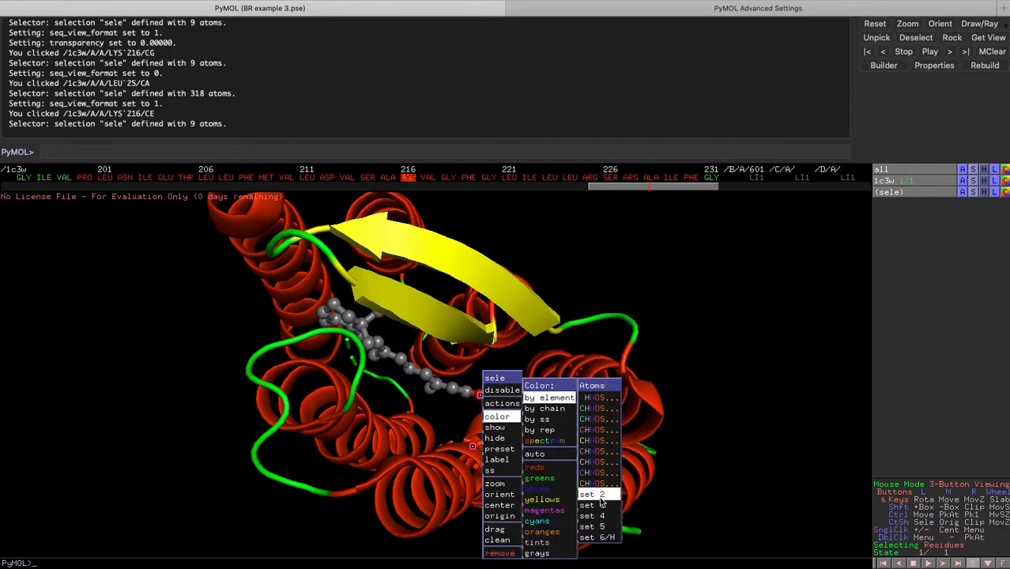
pyautogui.moveTo(616, 527)
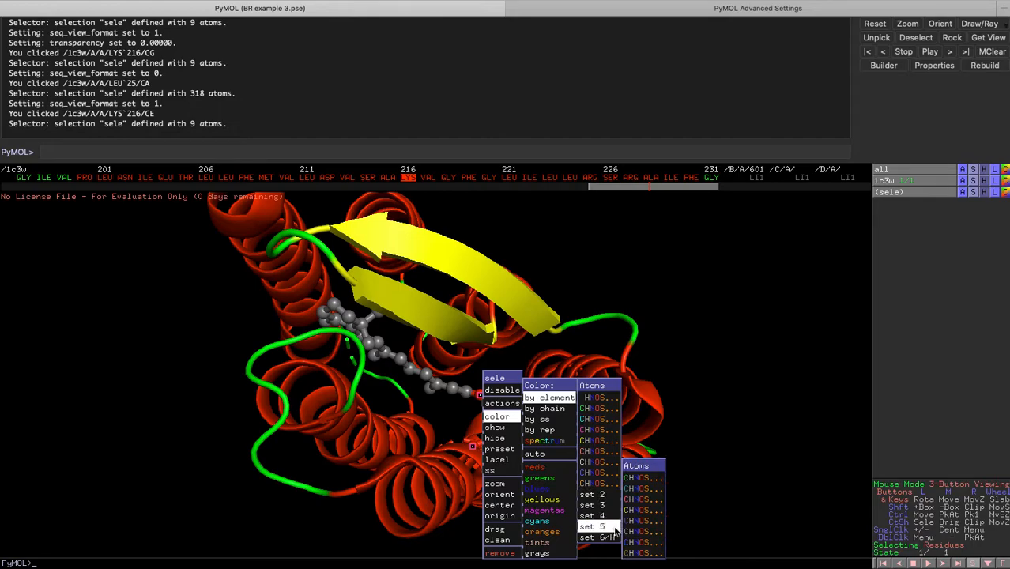
pyautogui.click(633, 532)
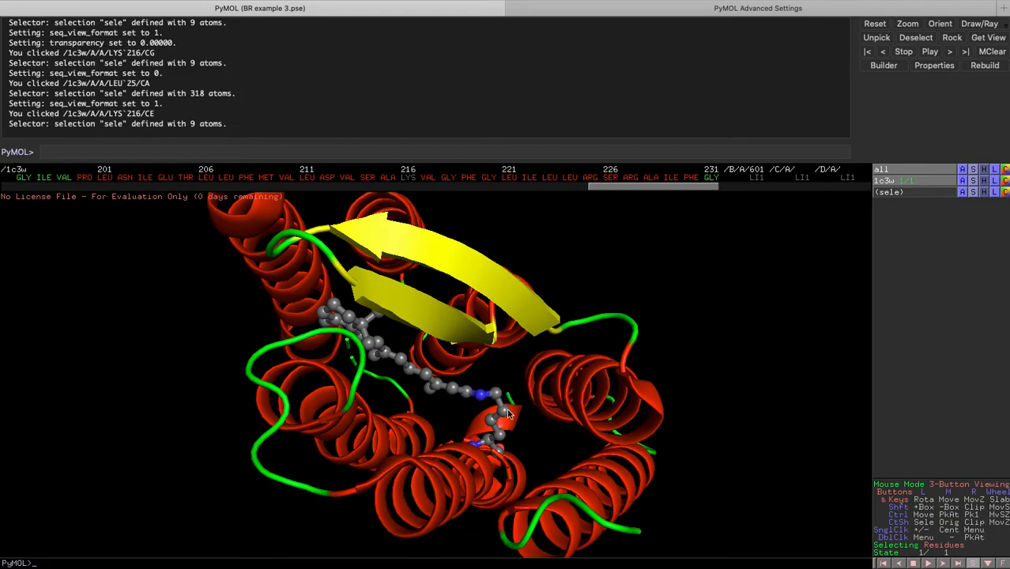
# Switch the selection mode to chains and select the whole protein chain from the sequence.
pyautogui.moveTo(459, 423); pyautogui.dragTo(507, 343)
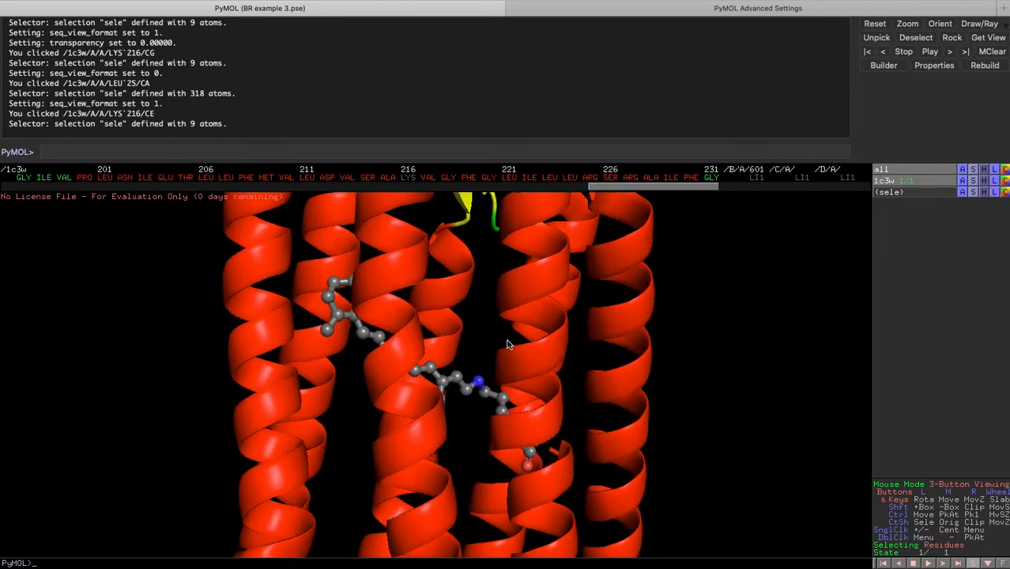
pyautogui.moveTo(518, 414); pyautogui.dragTo(501, 302, button='right')
pyautogui.moveTo(522, 450); pyautogui.dragTo(515, 408, button='right')
pyautogui.moveTo(514, 407); pyautogui.dragTo(388, 498)
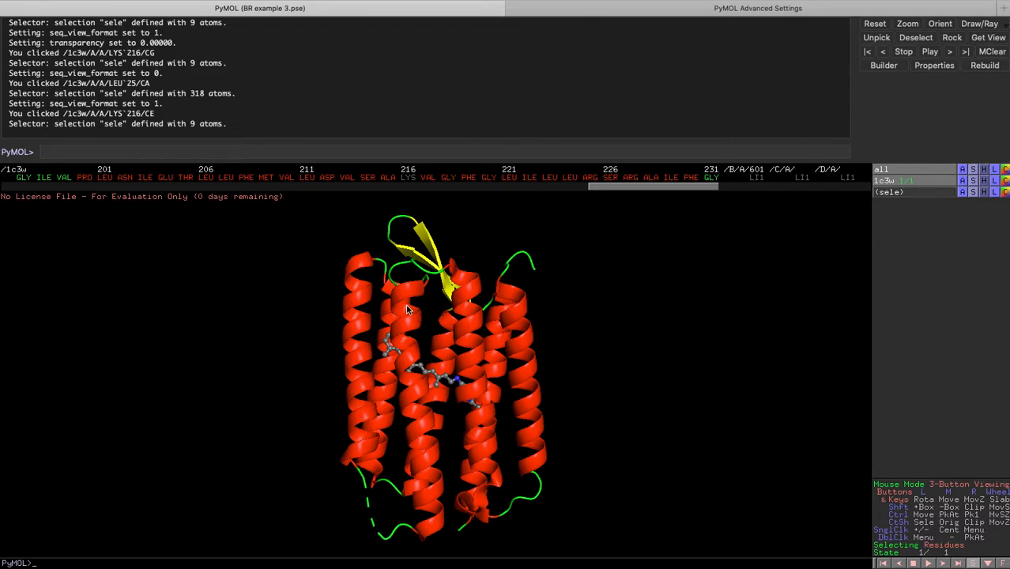
pyautogui.moveTo(485, 414); pyautogui.dragTo(575, 334)
pyautogui.moveTo(441, 371)
pyautogui.mouseDown()
pyautogui.moveTo(436, 391)
pyautogui.moveTo(398, 402)
pyautogui.moveTo(421, 369)
pyautogui.mouseUp()
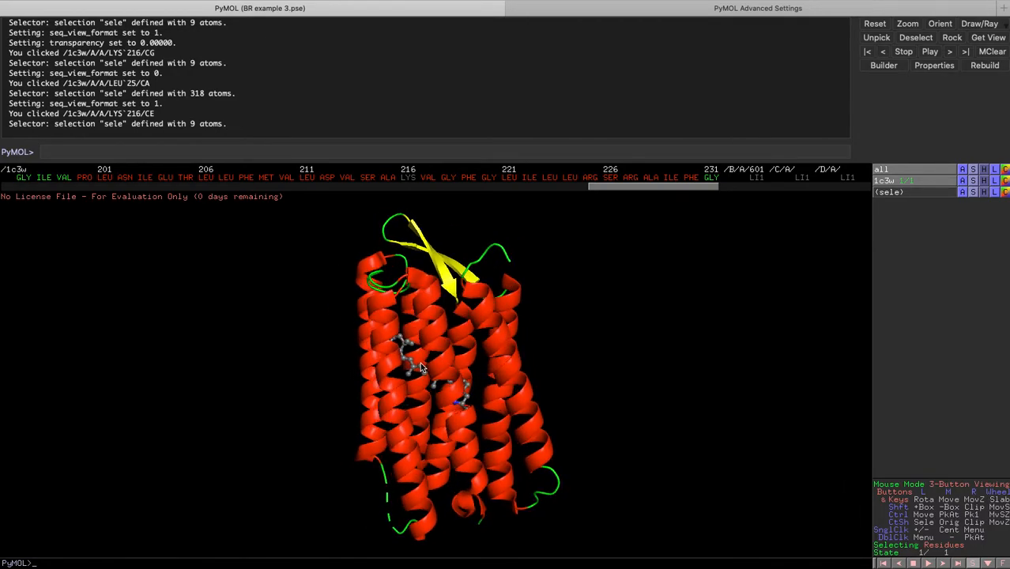
pyautogui.click(951, 546)
pyautogui.click(948, 547)
pyautogui.click(947, 546)
pyautogui.click(947, 546)
pyautogui.click(486, 177)
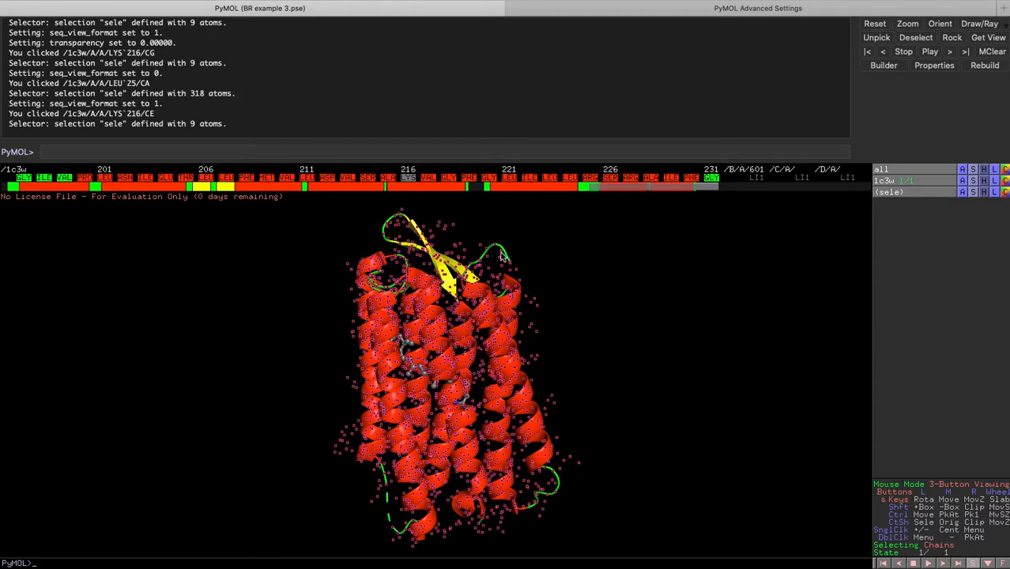
# Show the selected chain as a surface.
pyautogui.rightClick(452, 177)
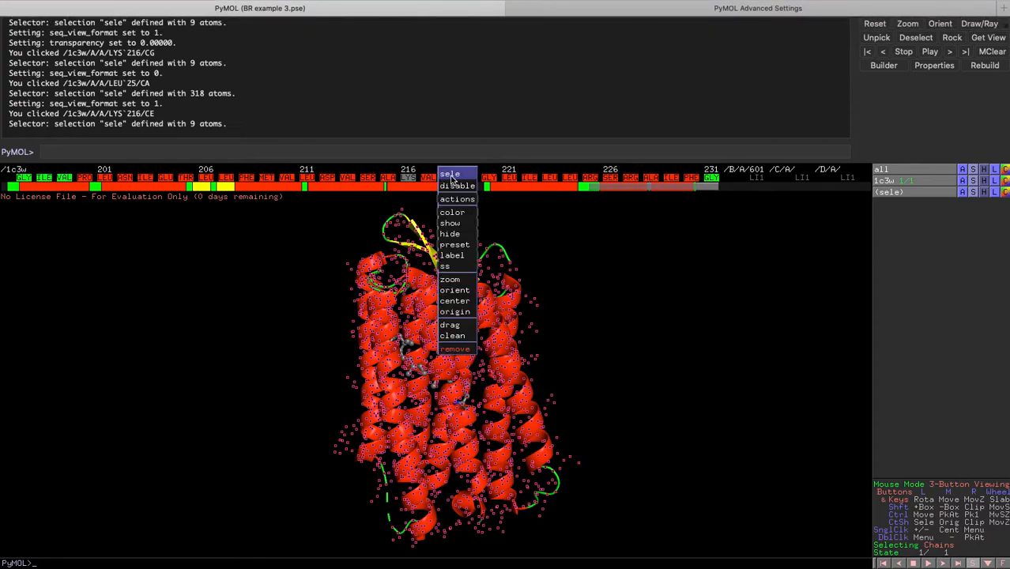
pyautogui.moveTo(455, 224)
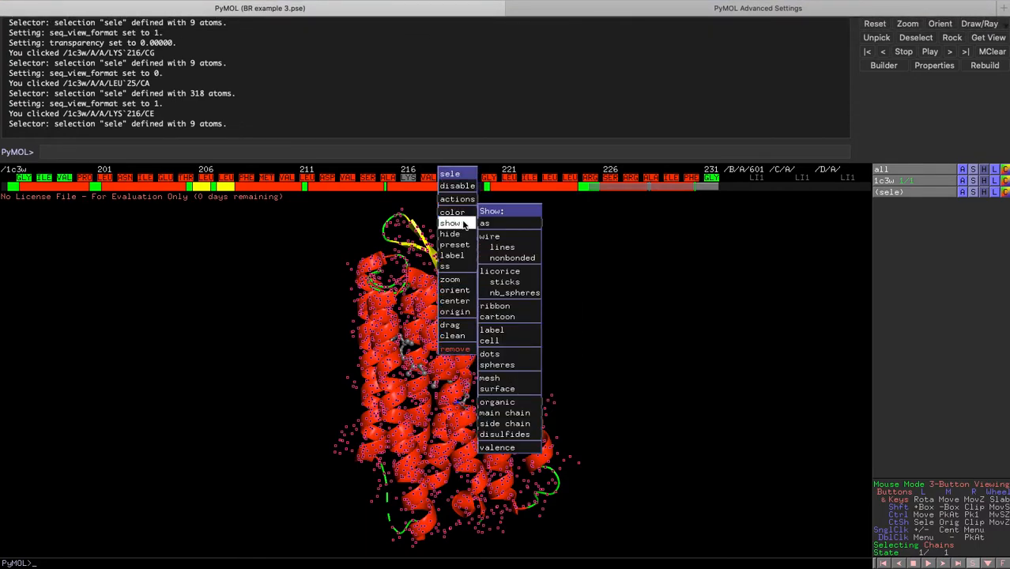
pyautogui.click(500, 388)
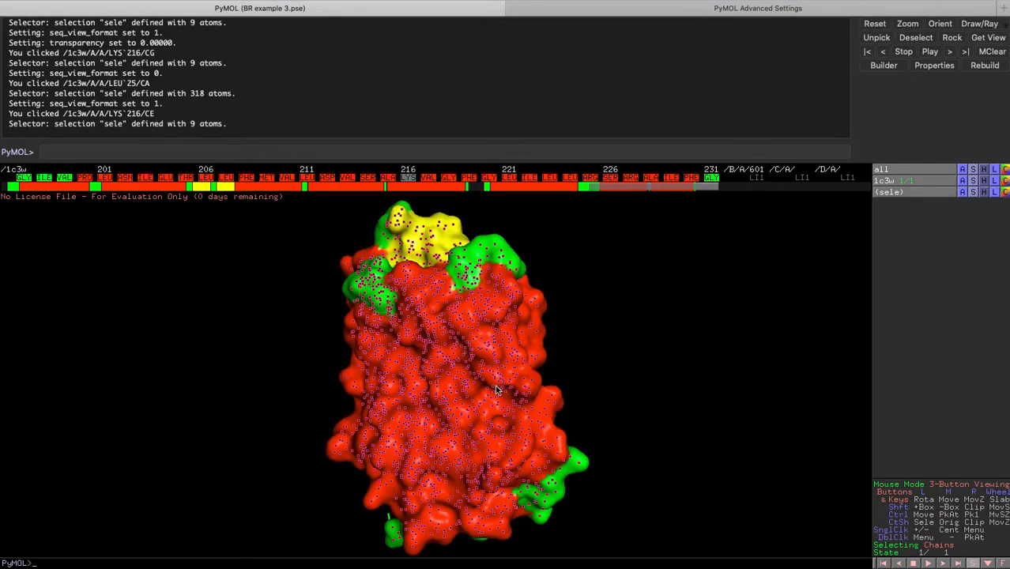
# Clear the selection and set the surface_color setting to white in the advanced settings.
pyautogui.click(699, 350)
pyautogui.moveTo(428, 407); pyautogui.dragTo(410, 395)
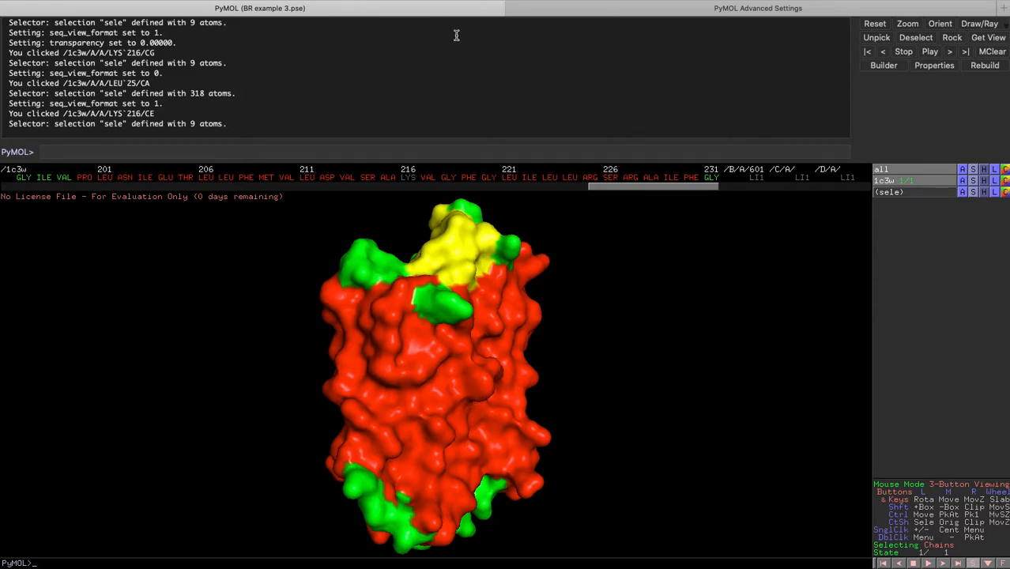
pyautogui.moveTo(387, 3)
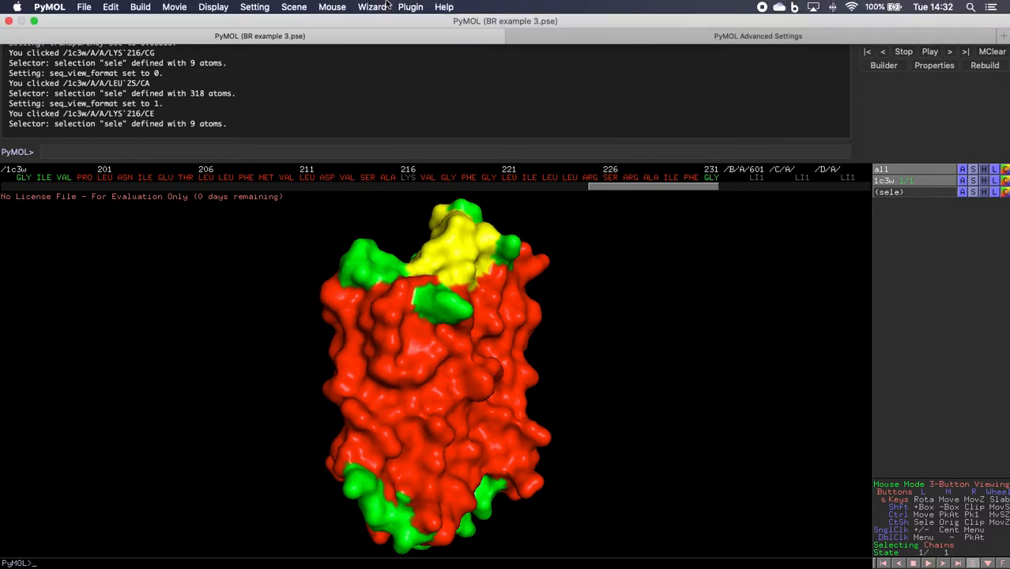
pyautogui.click(643, 36)
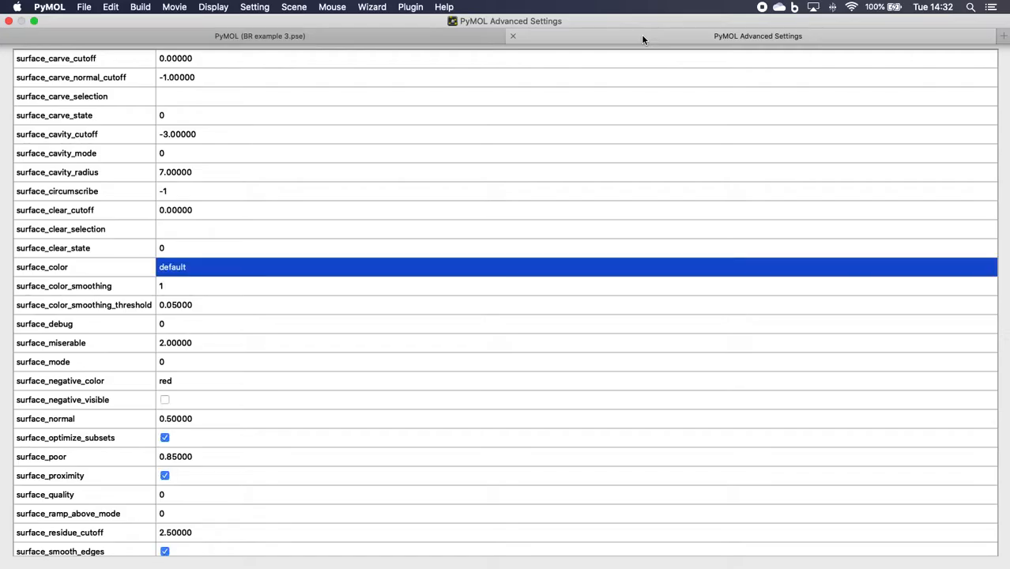
pyautogui.click(255, 7)
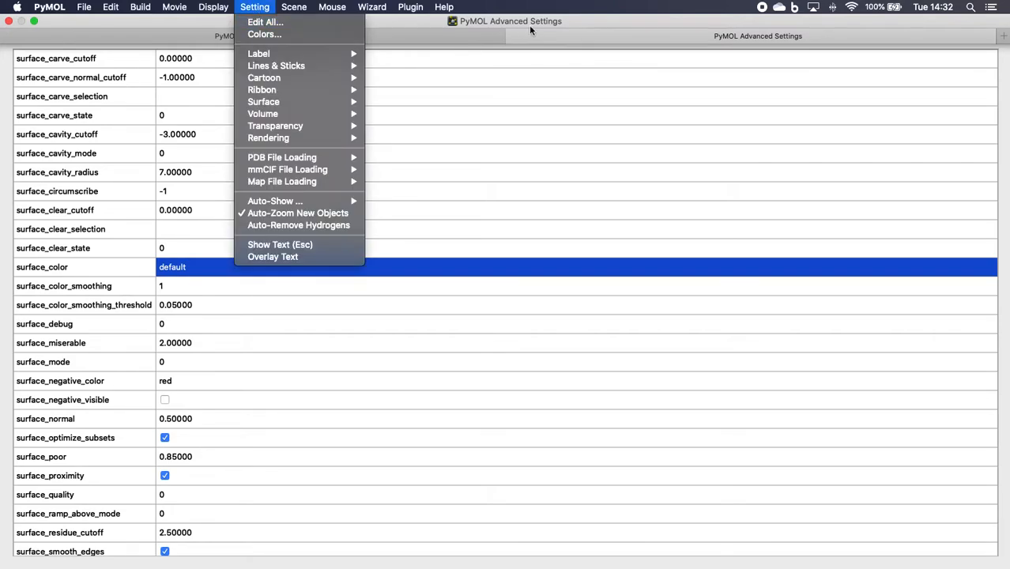
pyautogui.click(560, 33)
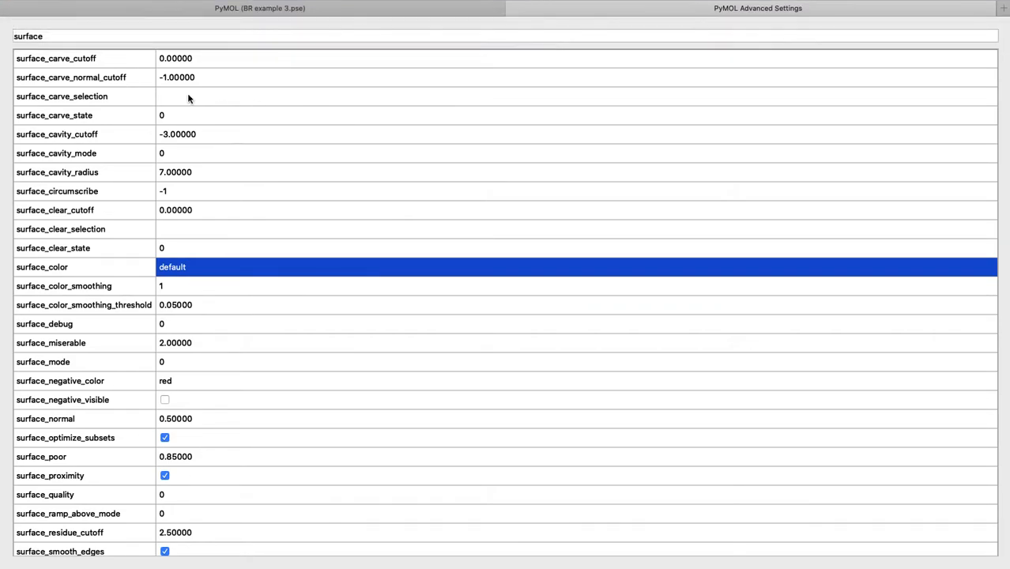
pyautogui.click(67, 37)
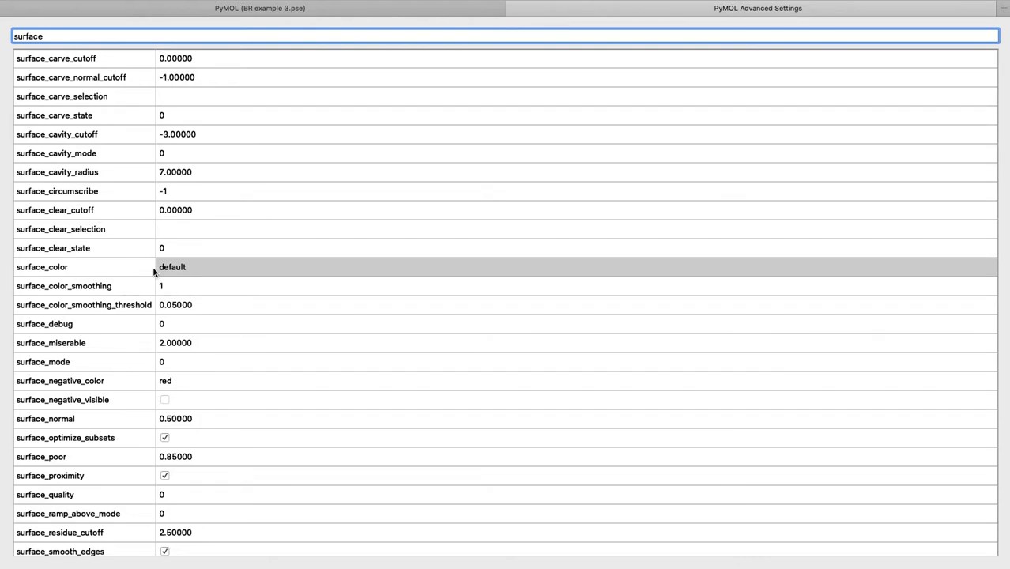
pyautogui.click(195, 270)
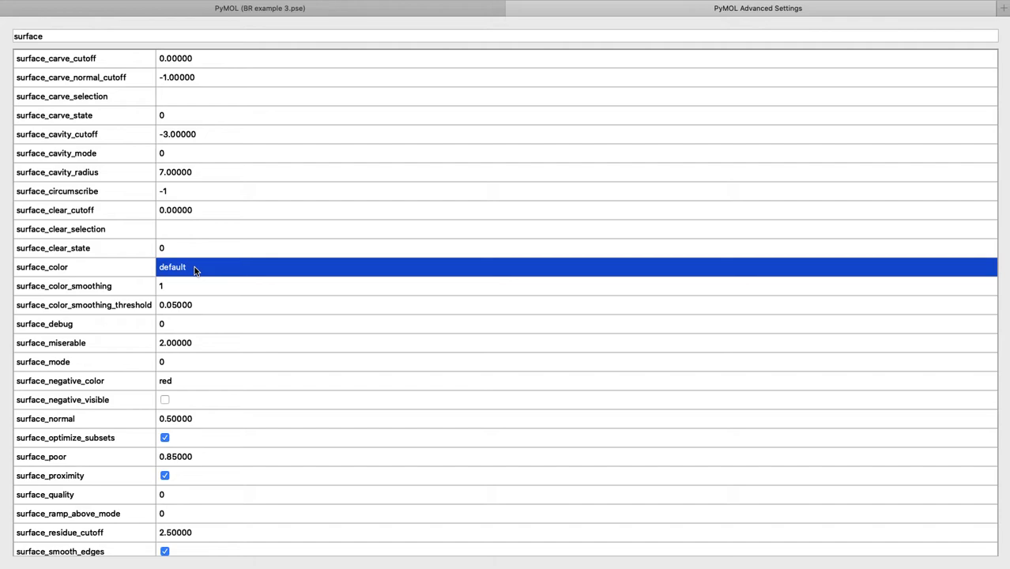
pyautogui.write('whit')
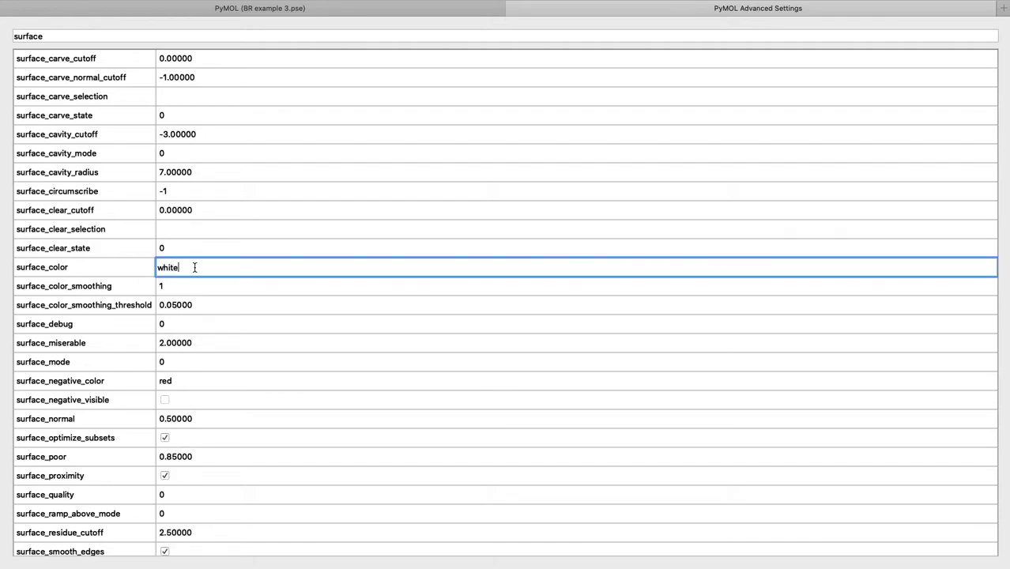
pyautogui.write('e')
pyautogui.press('Return')
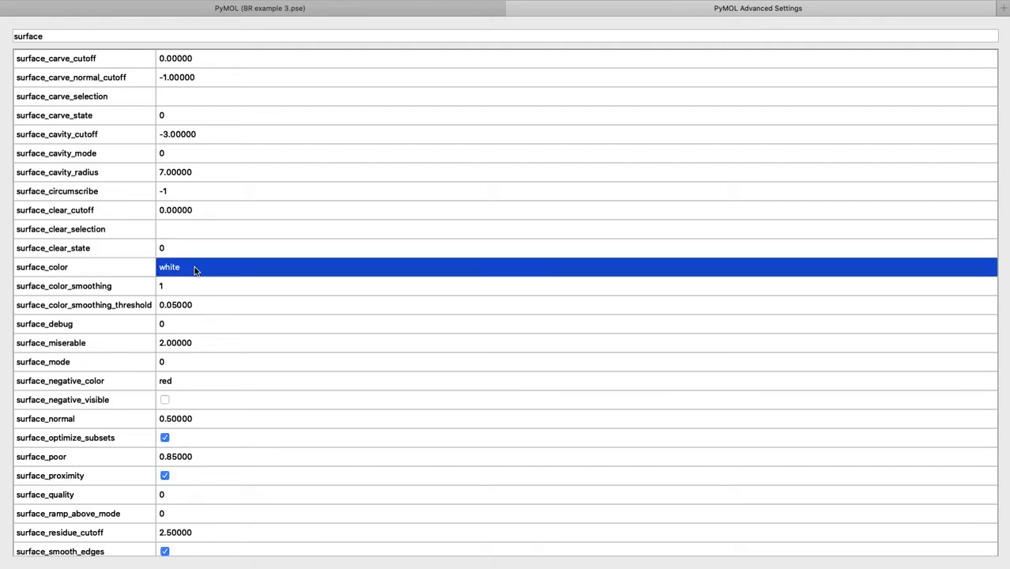
# Select the whole protein chain and set the surface transparency to 50%.
pyautogui.click(277, 9)
pyautogui.moveTo(454, 399); pyautogui.dragTo(503, 321)
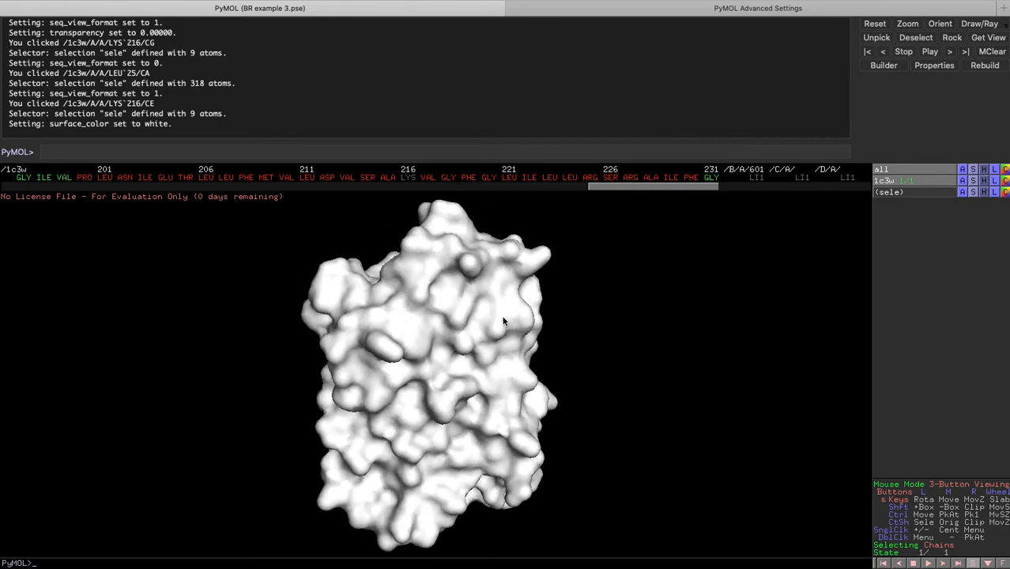
pyautogui.click(469, 183)
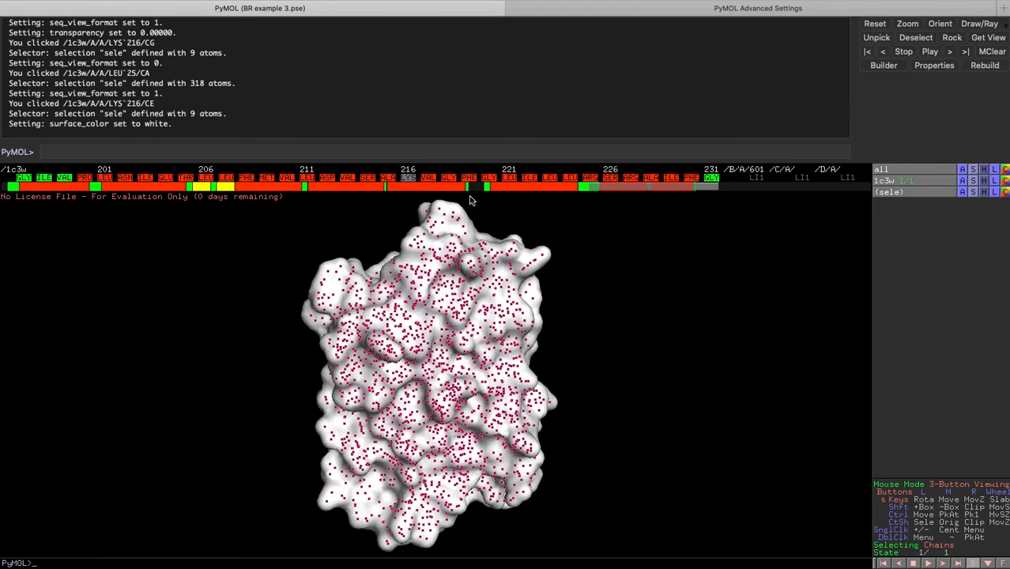
pyautogui.click(220, 6)
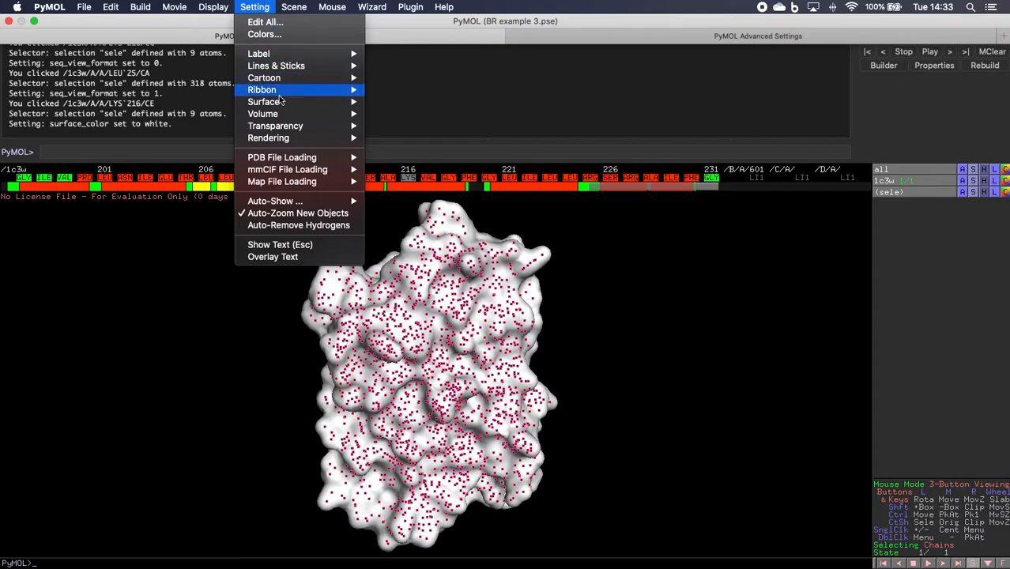
pyautogui.moveTo(286, 130)
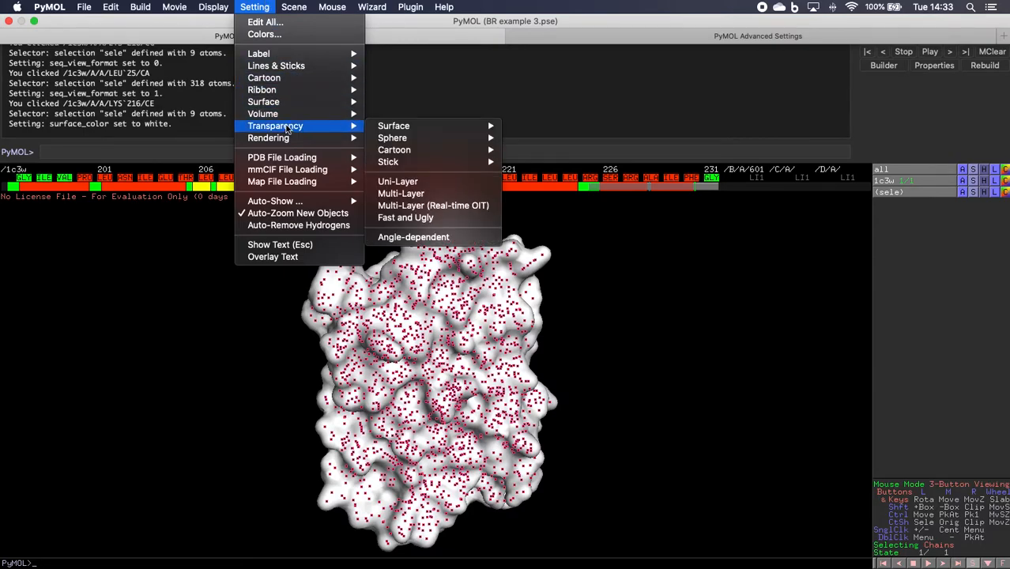
pyautogui.moveTo(400, 130)
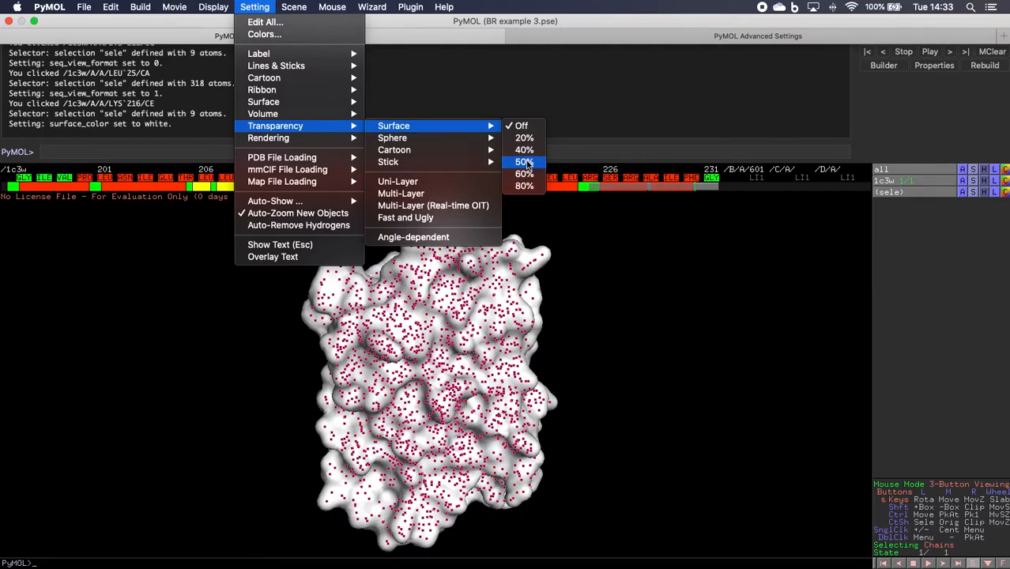
pyautogui.click(524, 162)
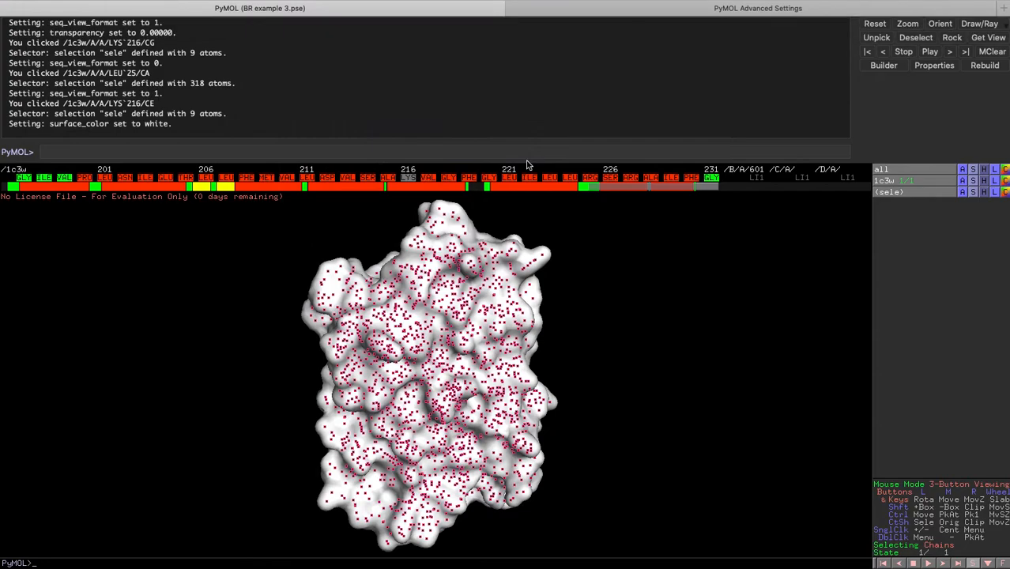
# Zoom into the protein interior to examine the retinal and Lys 216 among the helices.
pyautogui.moveTo(471, 385); pyautogui.dragTo(439, 403)
pyautogui.moveTo(439, 403); pyautogui.dragTo(438, 521, button='right')
pyautogui.moveTo(444, 337); pyautogui.dragTo(444, 357, button='right')
pyautogui.scroll(-3, 445, 355)
pyautogui.scroll(3, 444, 354)
pyautogui.scroll(-3, 445, 355)
pyautogui.scroll(-6, 445, 354)
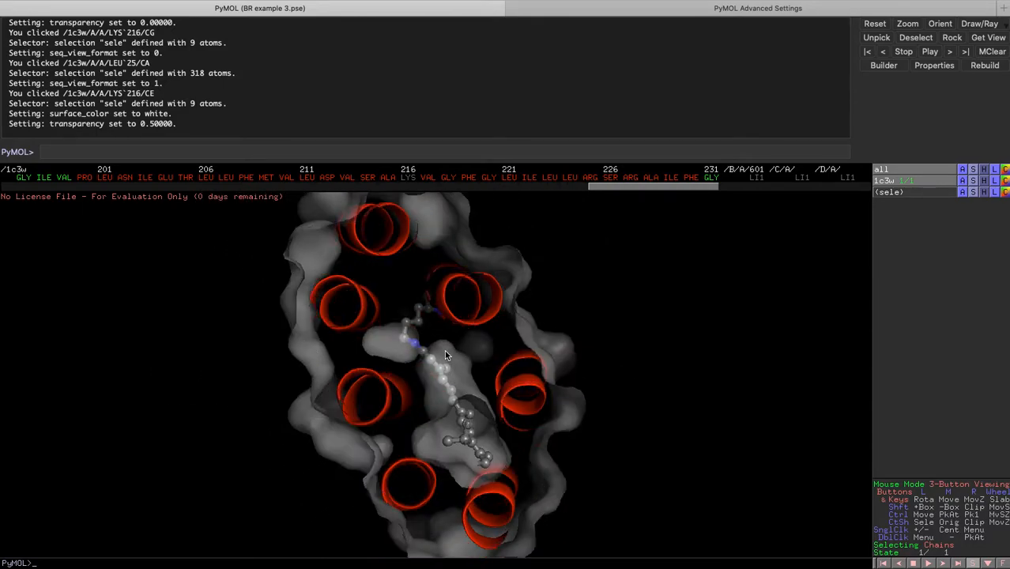
pyautogui.scroll(6, 445, 355)
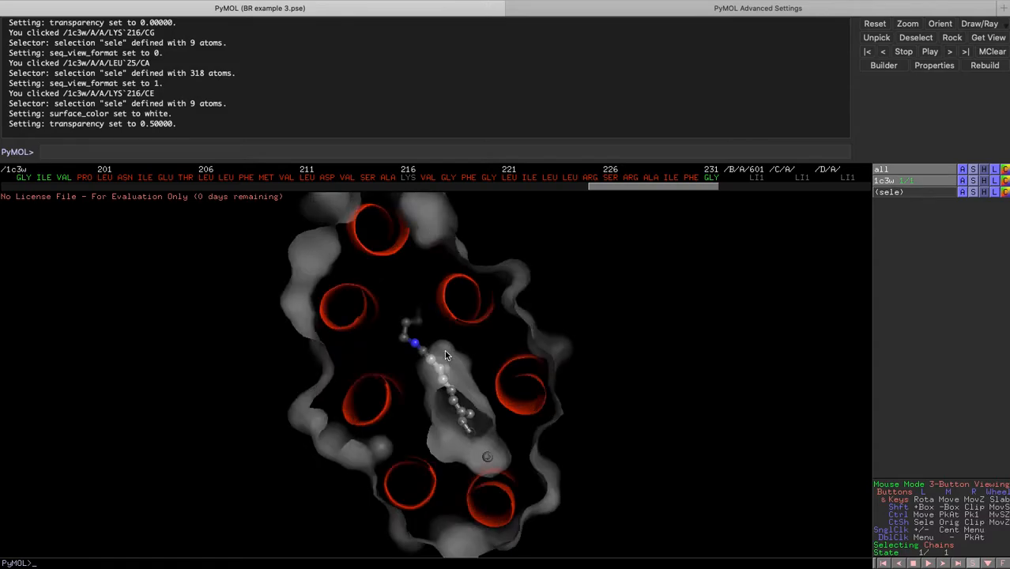
pyautogui.scroll(-3, 445, 354)
pyautogui.scroll(3, 445, 355)
# Rotate and zoom the model to inspect the helices and retinal through the transparent surface.
pyautogui.moveTo(445, 355); pyautogui.dragTo(427, 301)
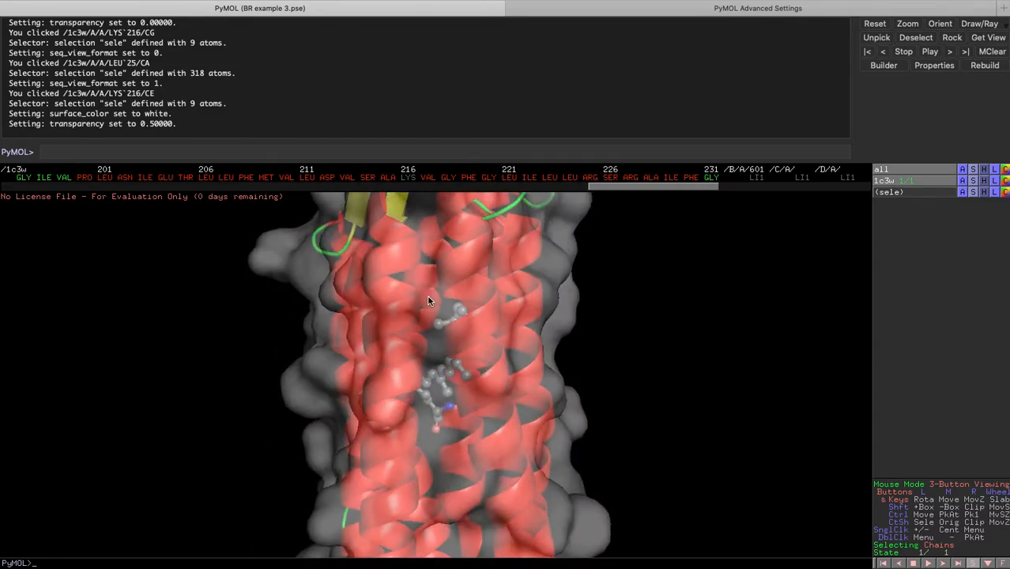
pyautogui.scroll(-4, 463, 360)
pyautogui.scroll(2, 465, 364)
pyautogui.scroll(4, 463, 362)
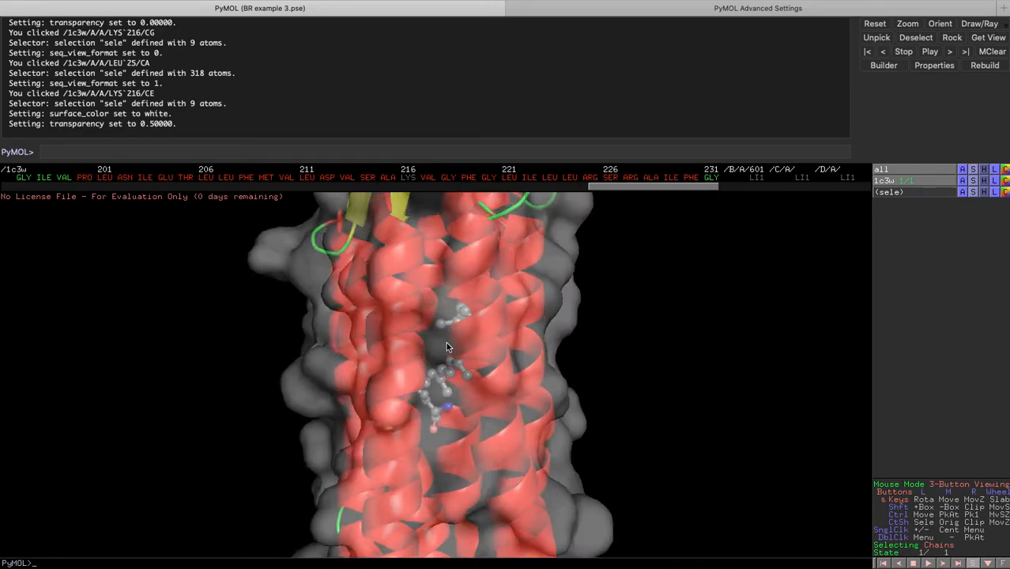
pyautogui.moveTo(480, 342); pyautogui.dragTo(428, 361)
pyautogui.moveTo(464, 349); pyautogui.dragTo(464, 249, button='right')
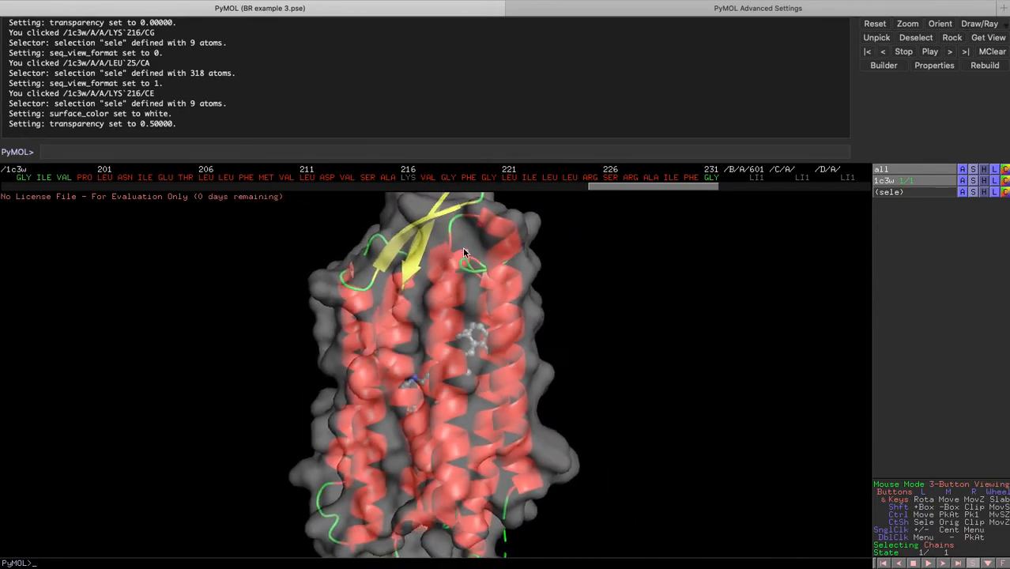
pyautogui.moveTo(459, 388); pyautogui.dragTo(458, 327, button='right')
pyautogui.moveTo(430, 405); pyautogui.dragTo(484, 366)
pyautogui.moveTo(545, 367); pyautogui.dragTo(340, 378)
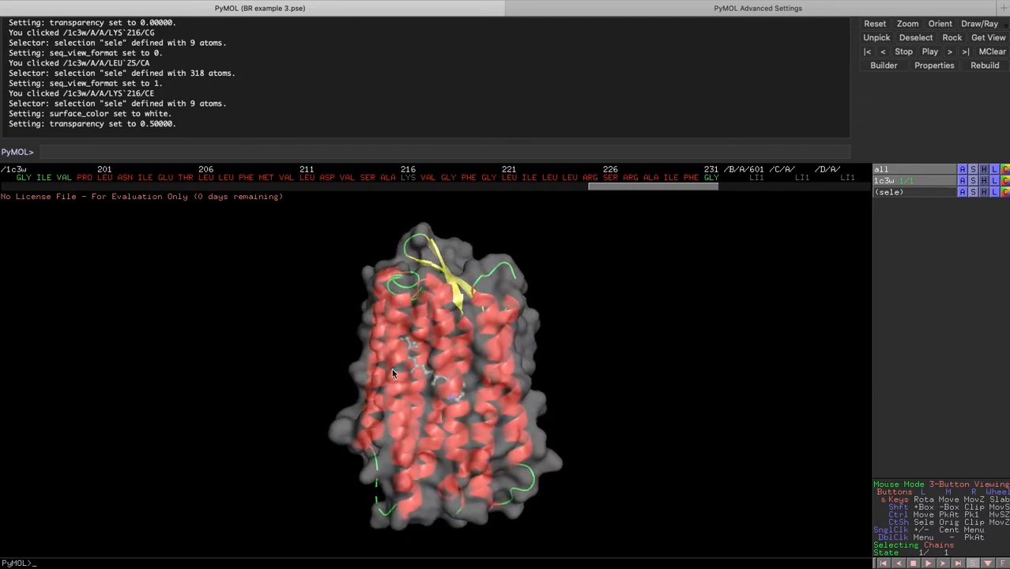
pyautogui.moveTo(550, 365); pyautogui.dragTo(428, 351)
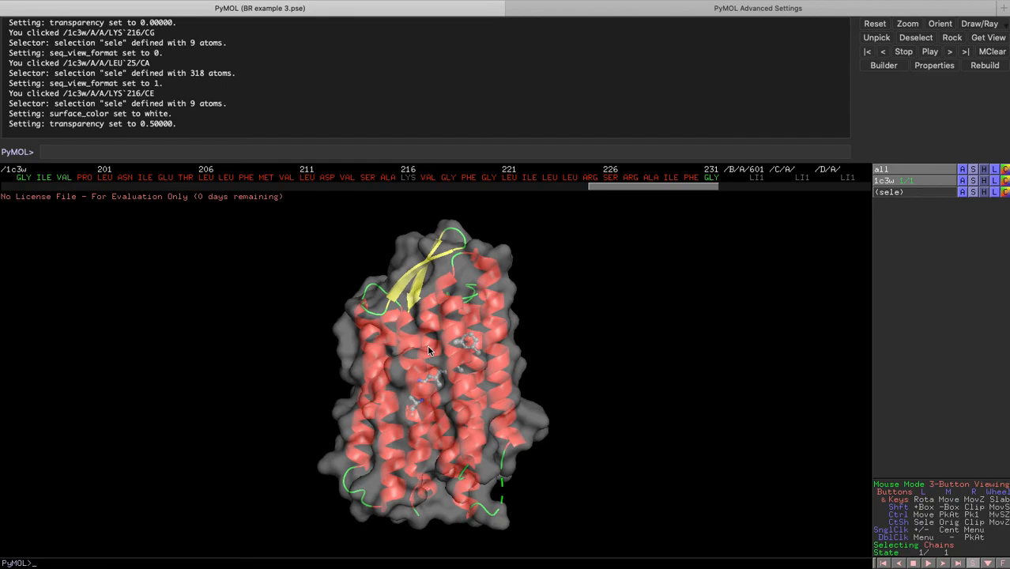